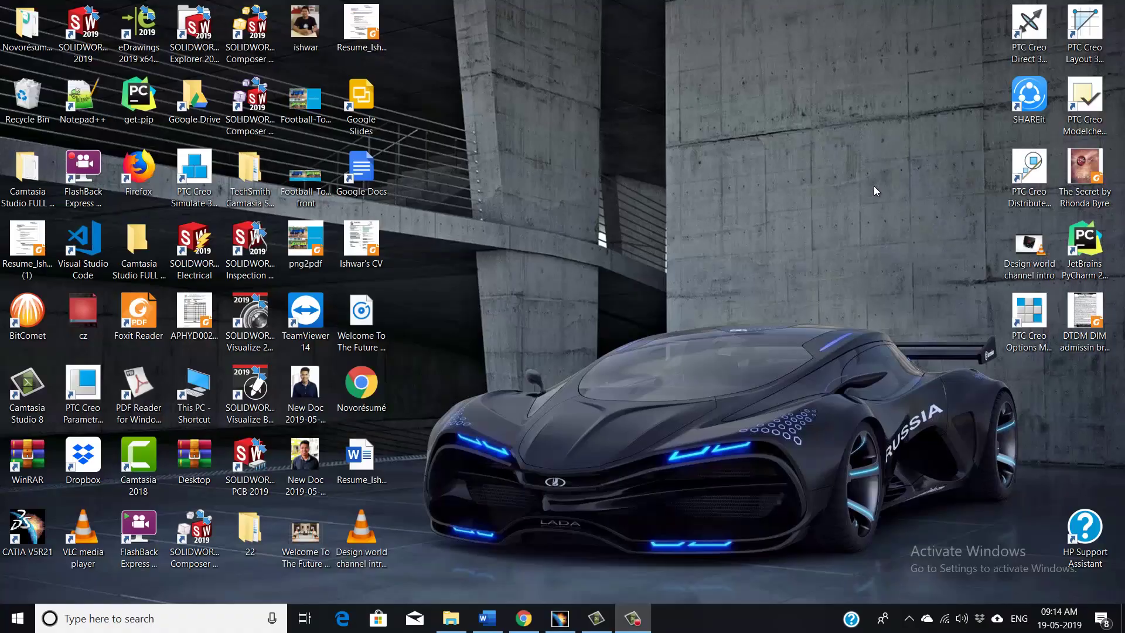
- Switch to CATIA V5 and start a new product in the Electrical Harness Assembly workbench
click(560, 620)
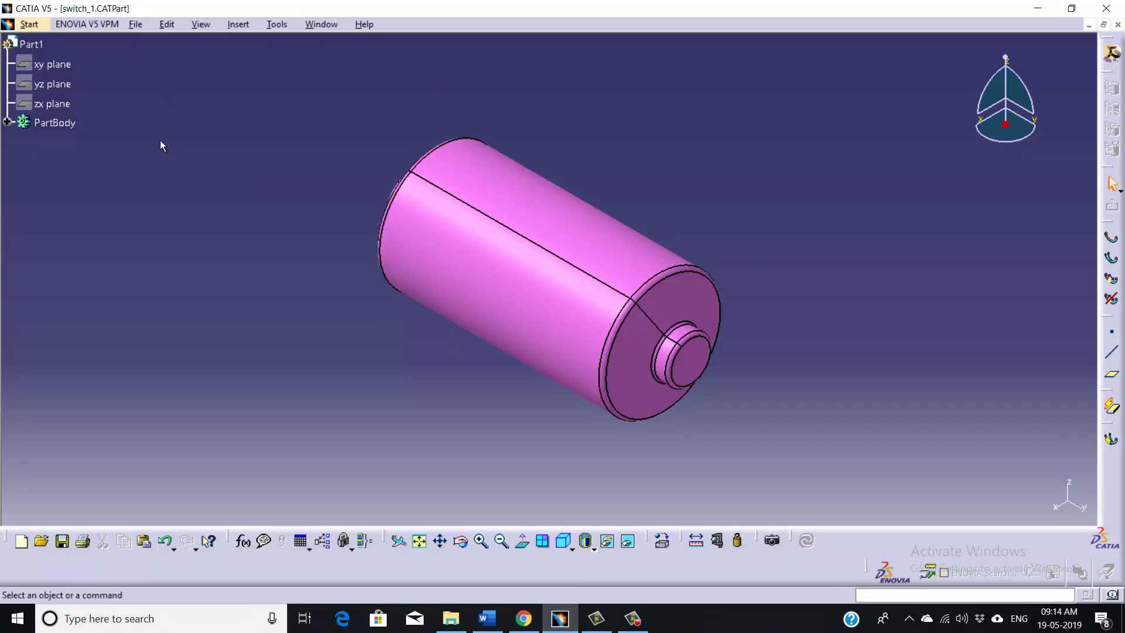
click(33, 24)
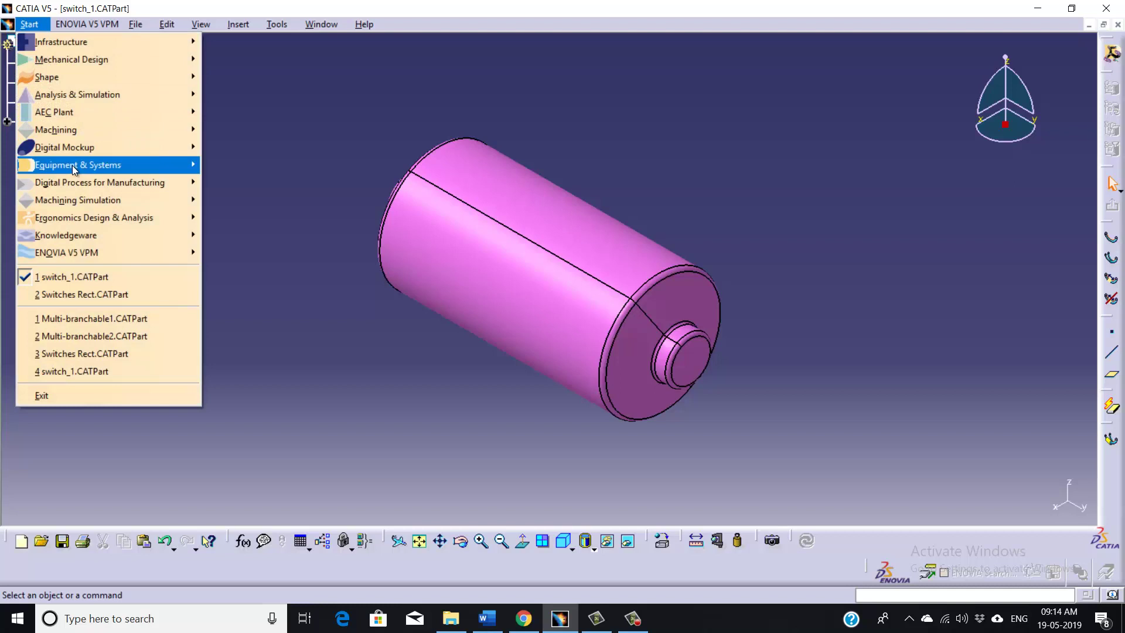
mouse_move(75, 169)
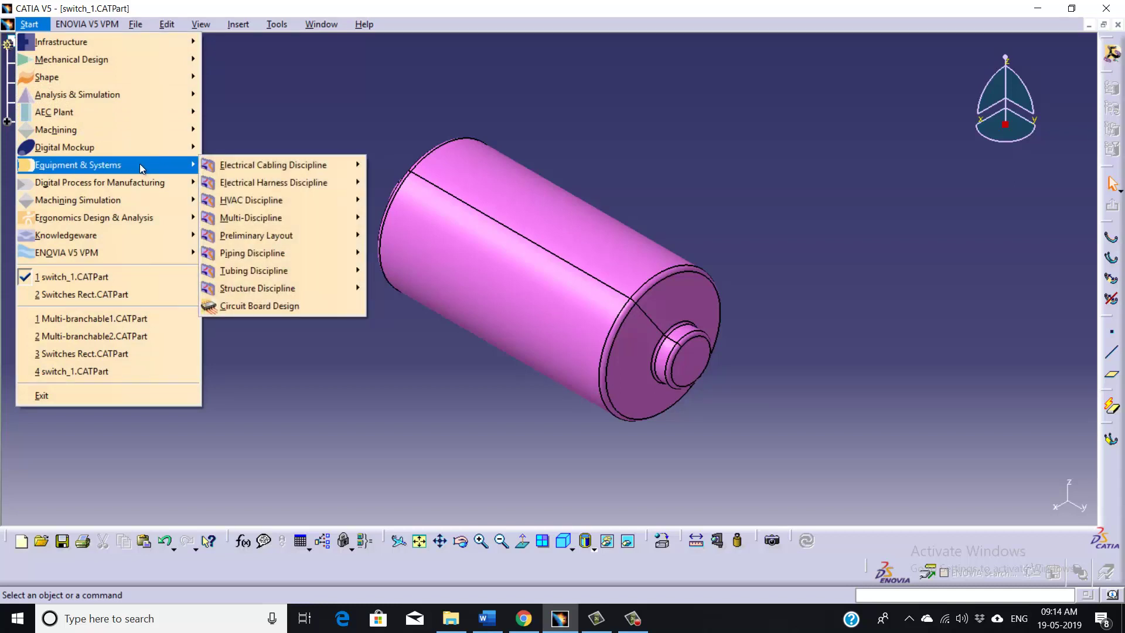
mouse_move(251, 186)
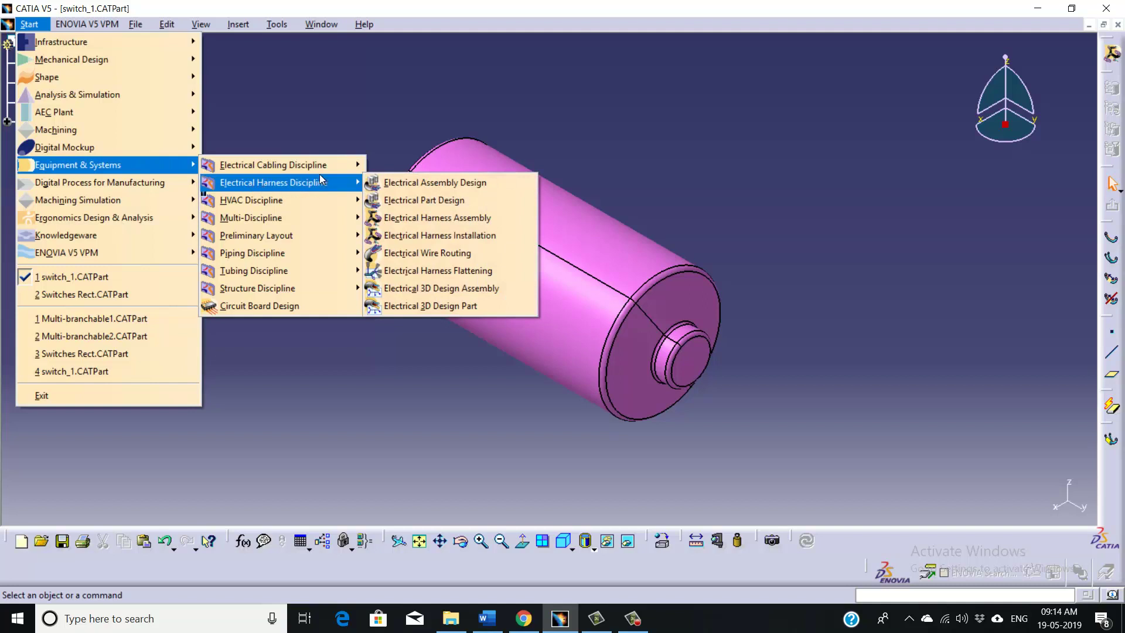
click(426, 220)
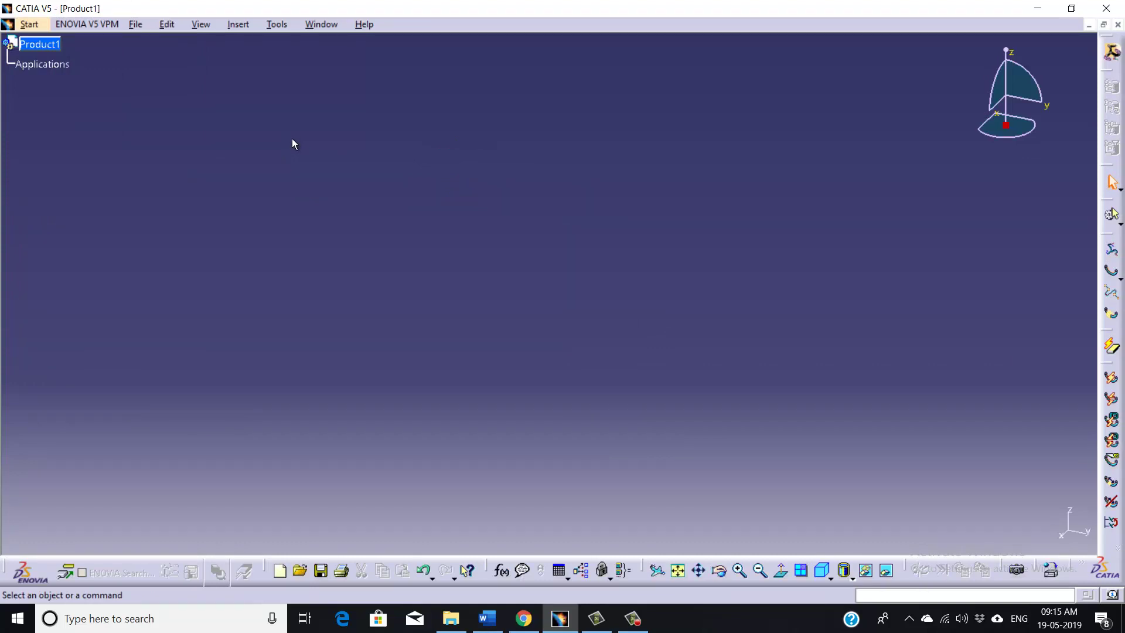
- Insert the existing component switch_1 from the Youtube_ Harness folder into Product1
click(51, 44)
click(49, 48)
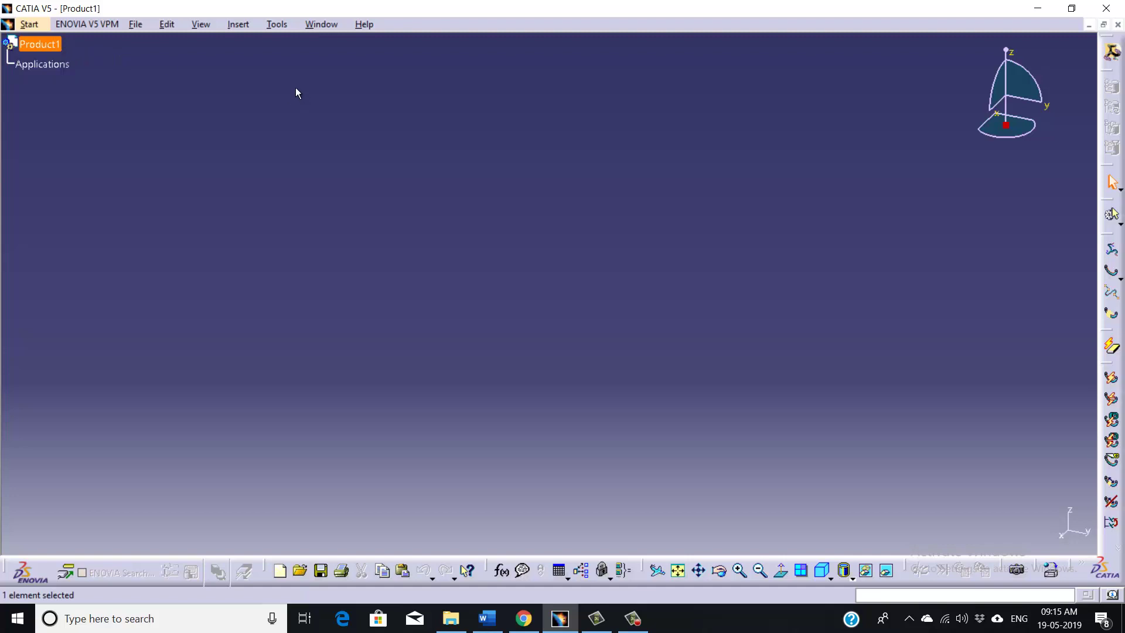
click(237, 26)
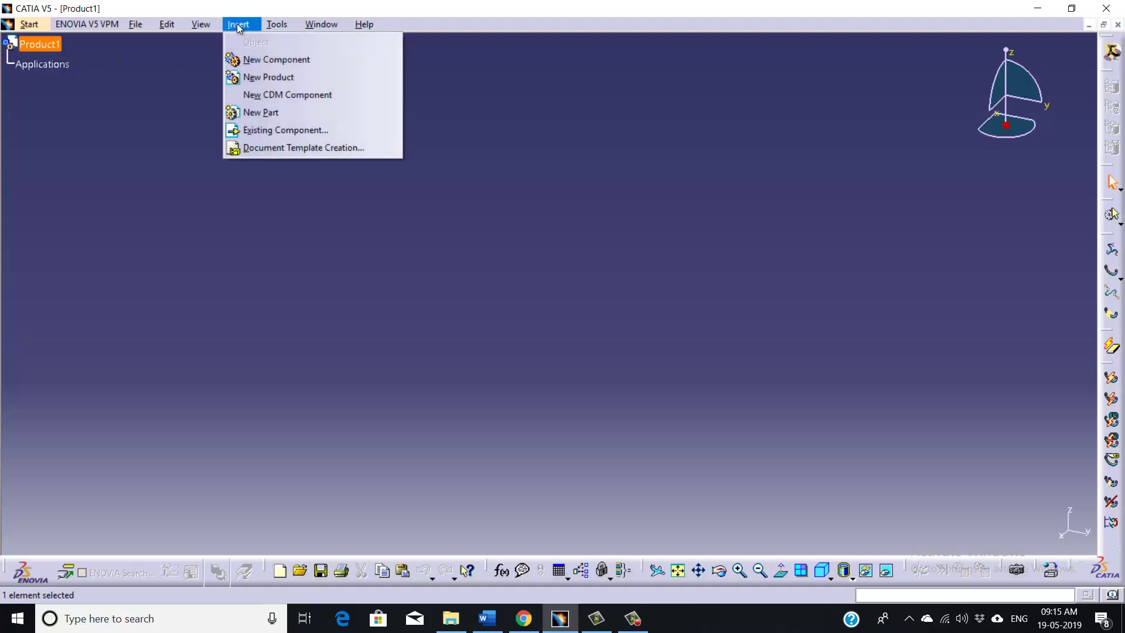
click(293, 130)
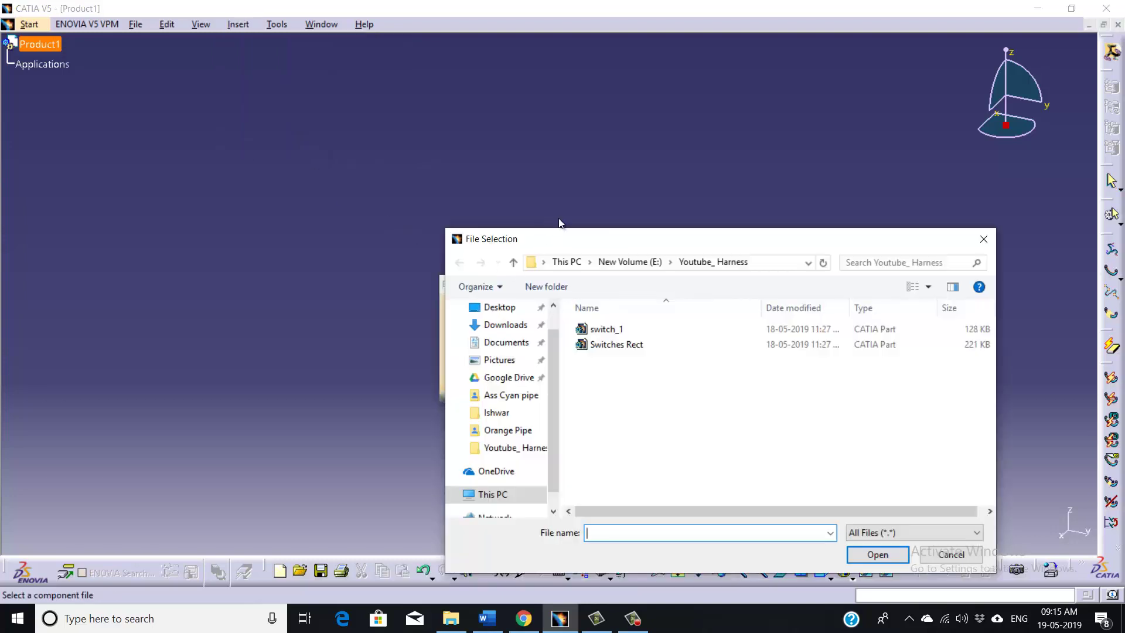
click(617, 216)
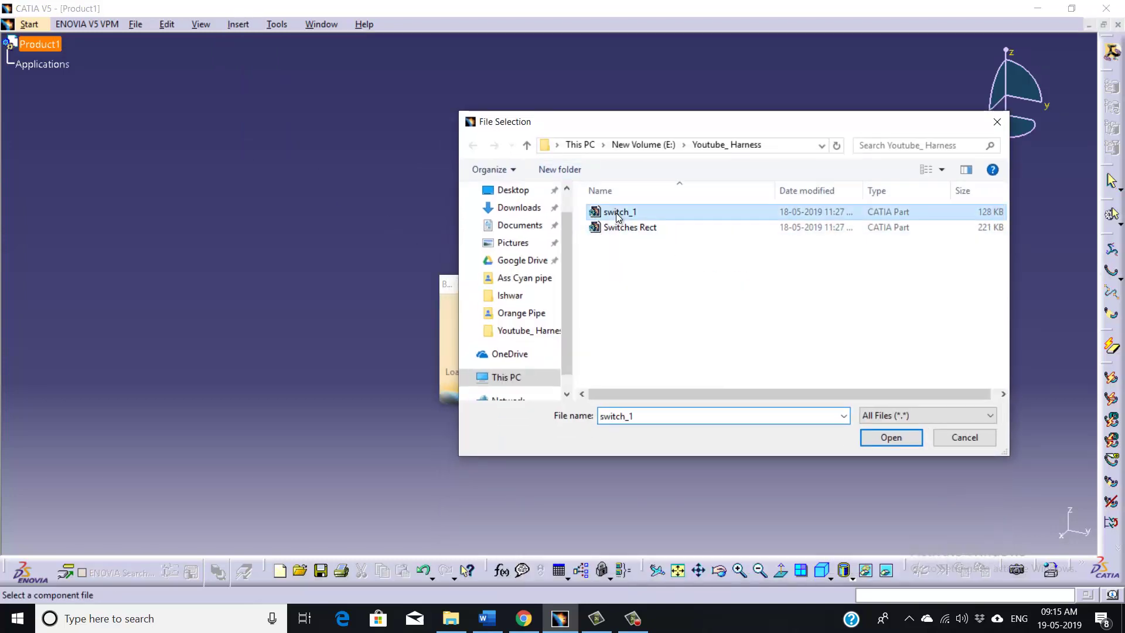
click(890, 437)
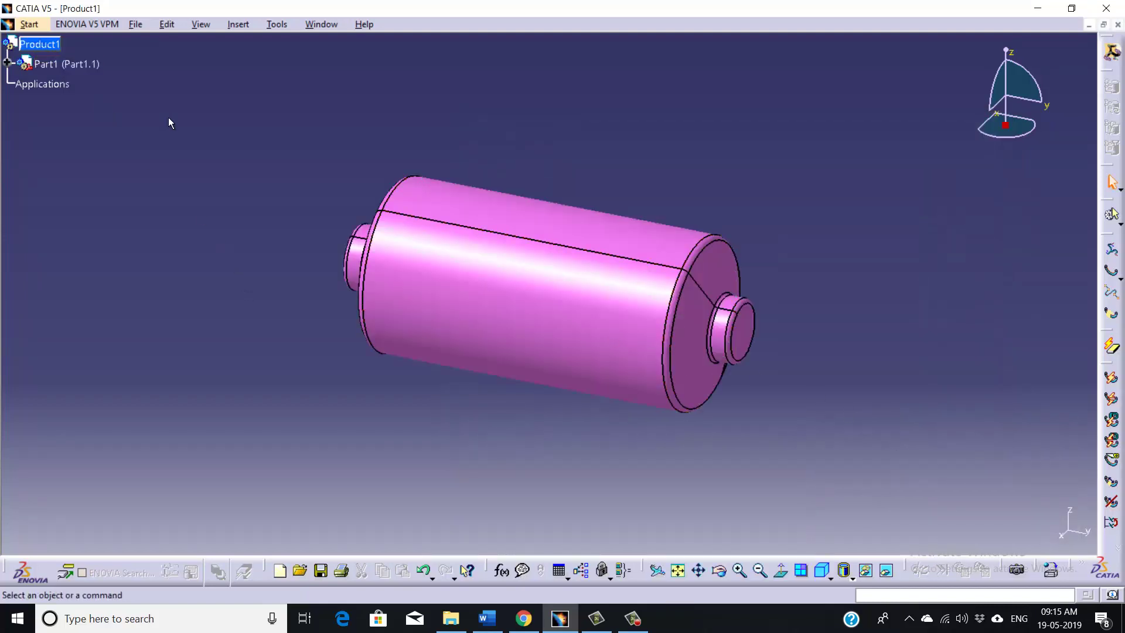
- Copy the inserted Part1 component and paste a second instance into Product1
right_click(75, 63)
click(122, 193)
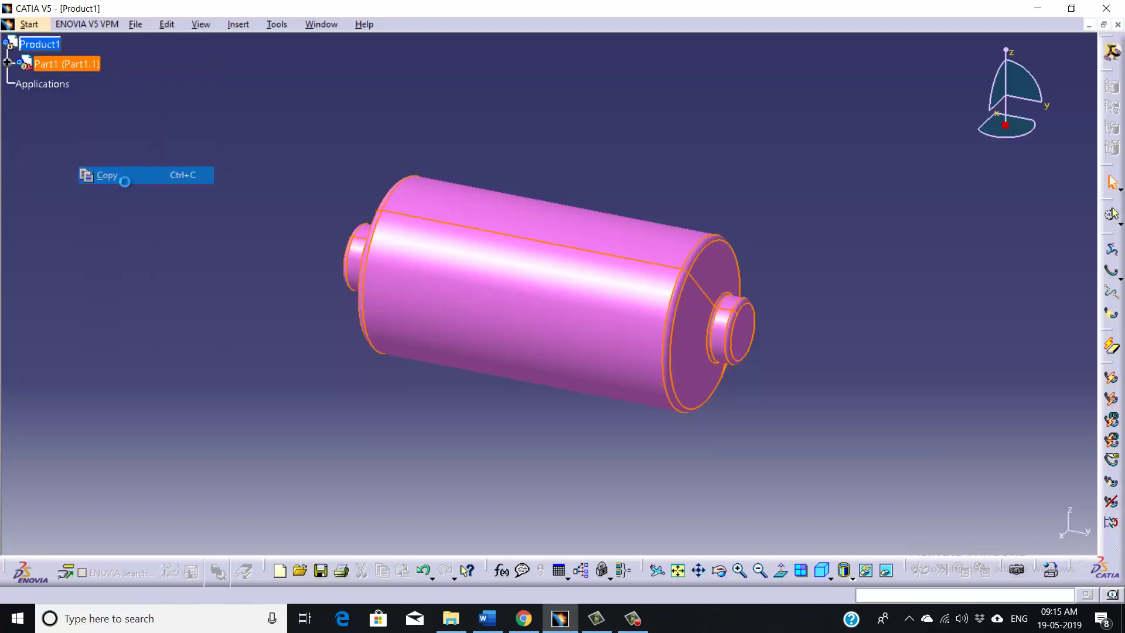
right_click(39, 45)
click(106, 179)
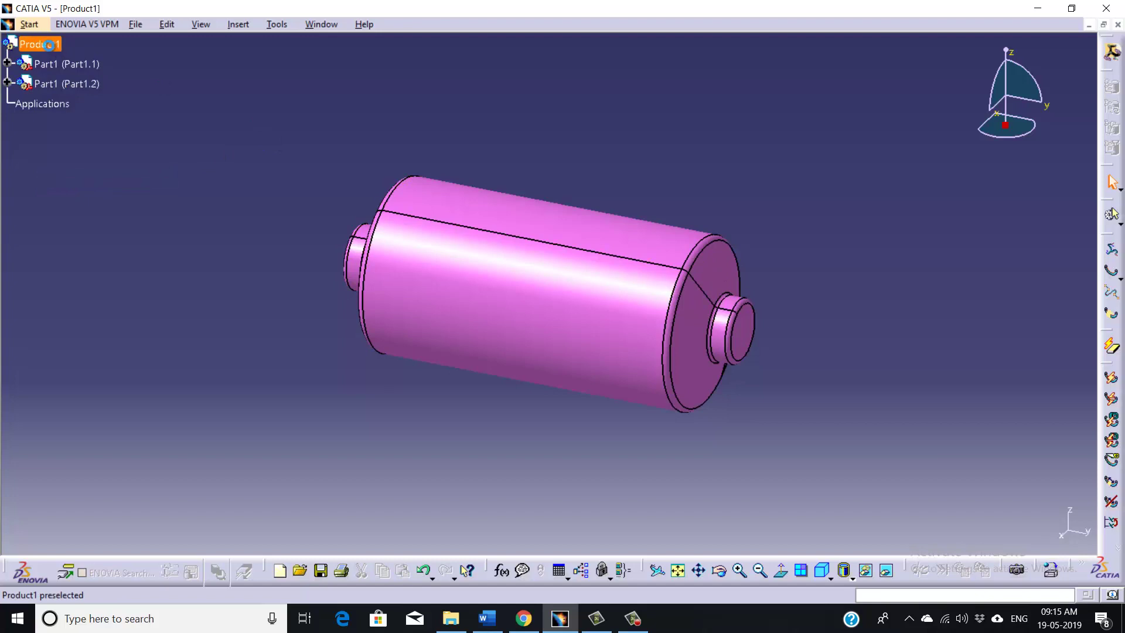
- Insert the existing component Switches Rect into Product1
click(315, 25)
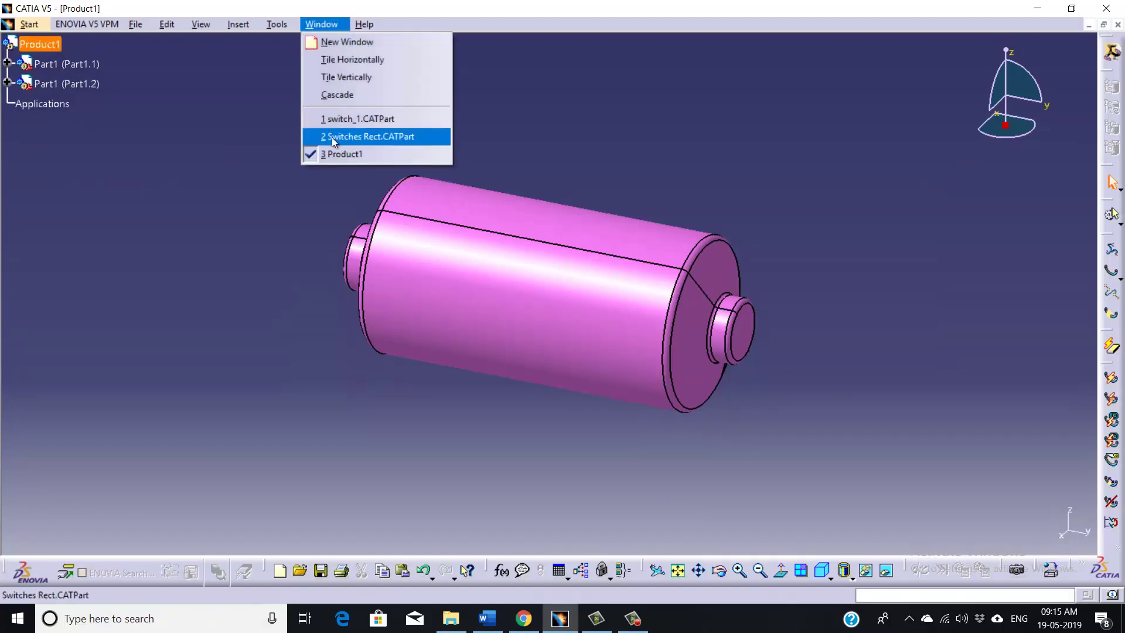
click(214, 114)
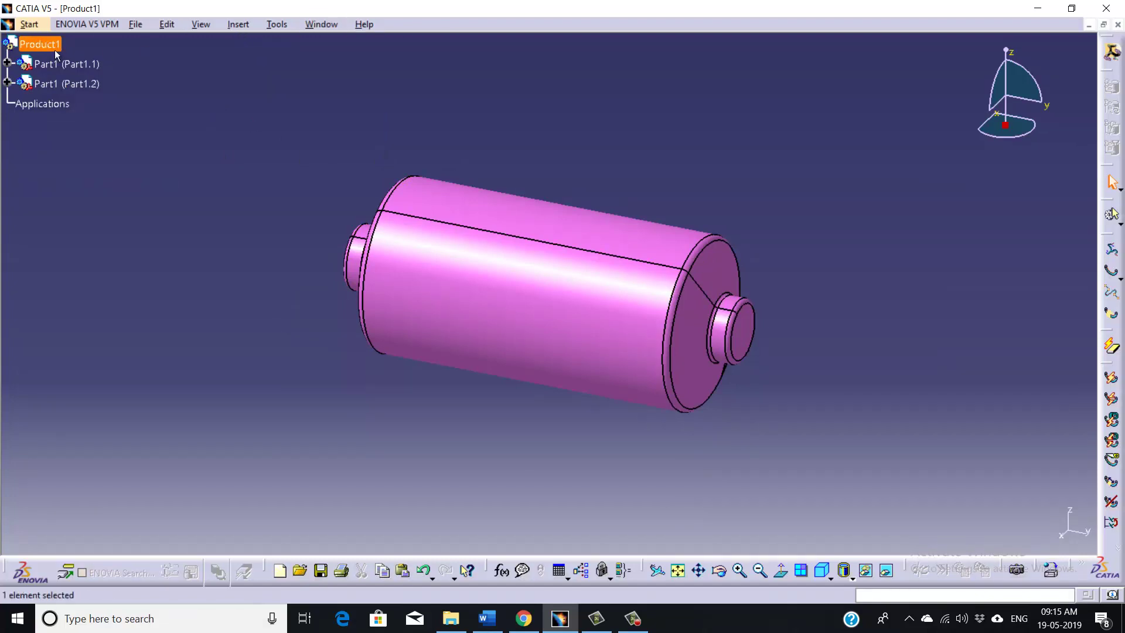
click(246, 29)
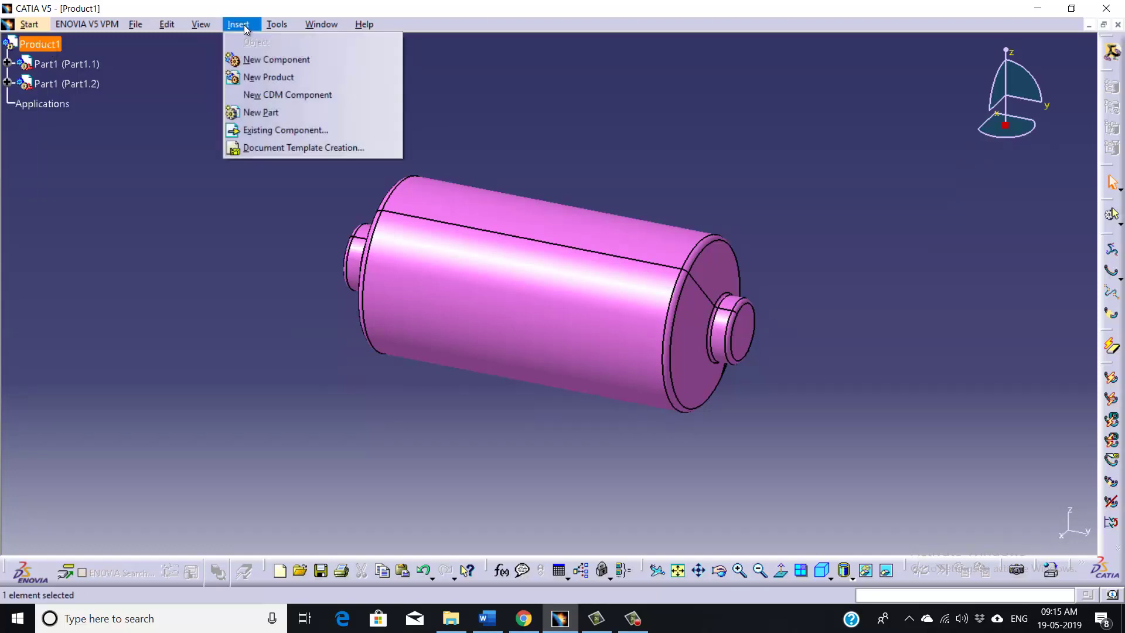
click(268, 130)
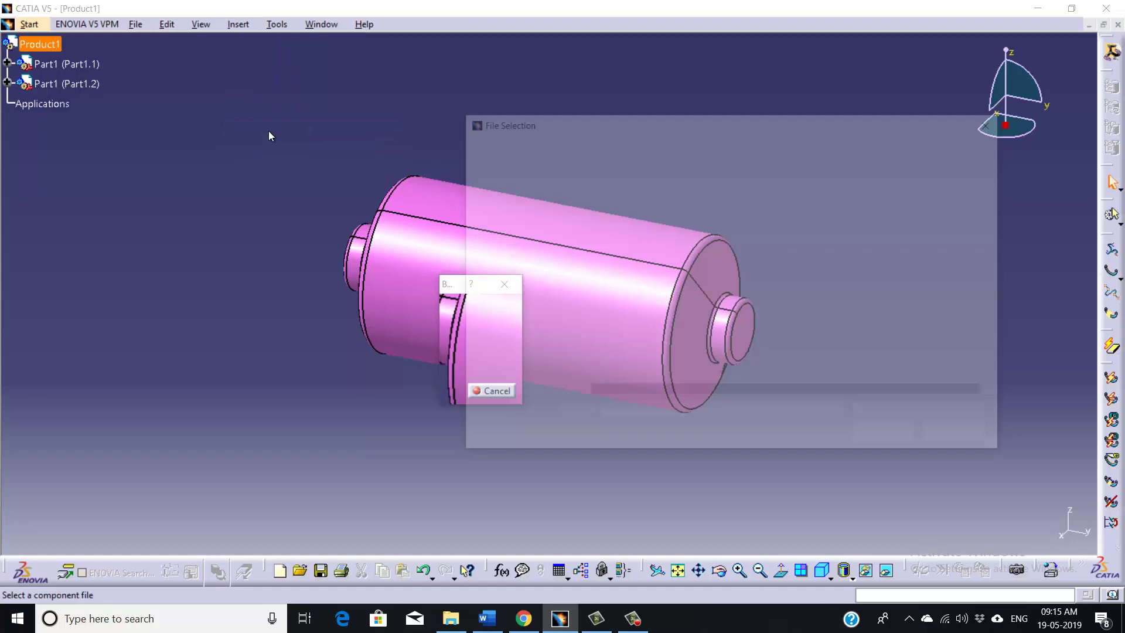
click(616, 228)
click(890, 437)
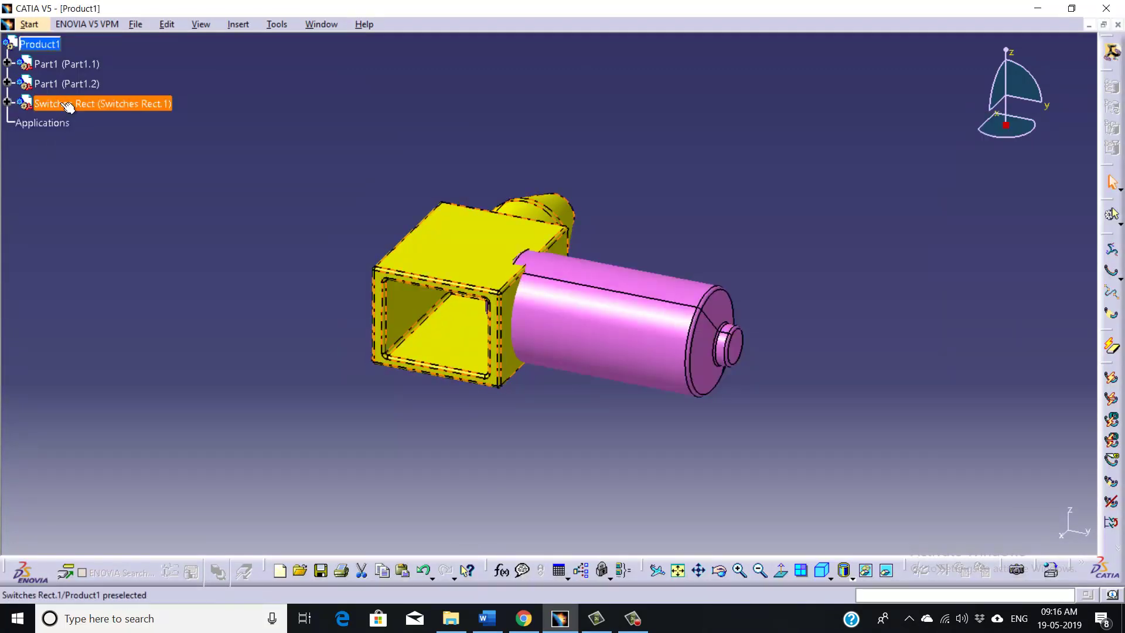
- Copy the Switches Rect component and paste a second instance into Product1
right_click(62, 107)
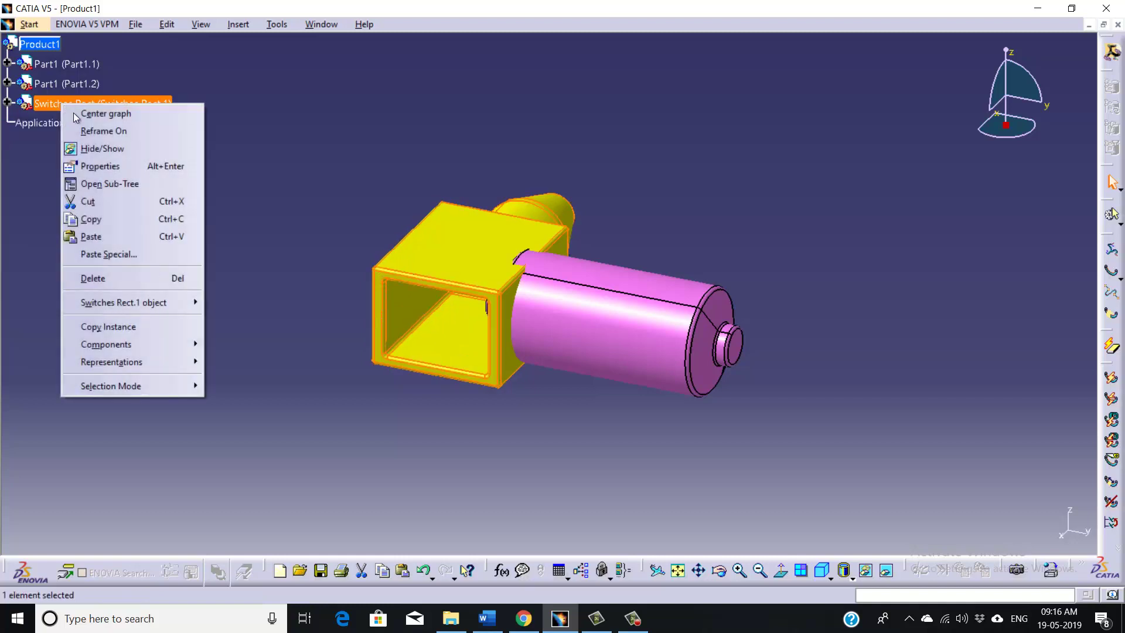
click(109, 230)
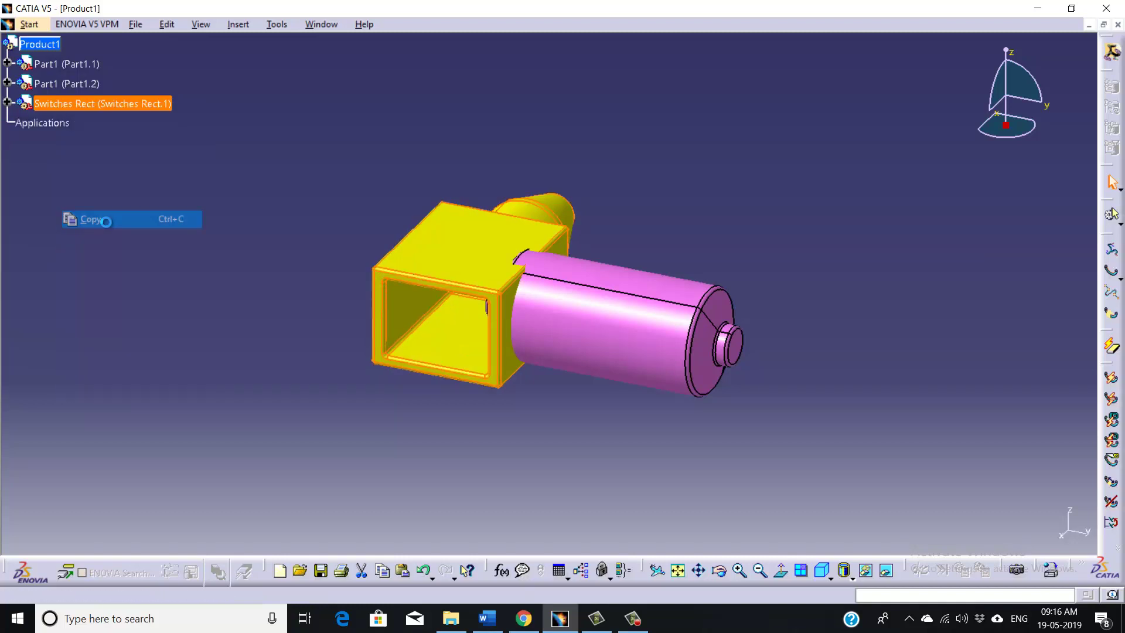
right_click(41, 48)
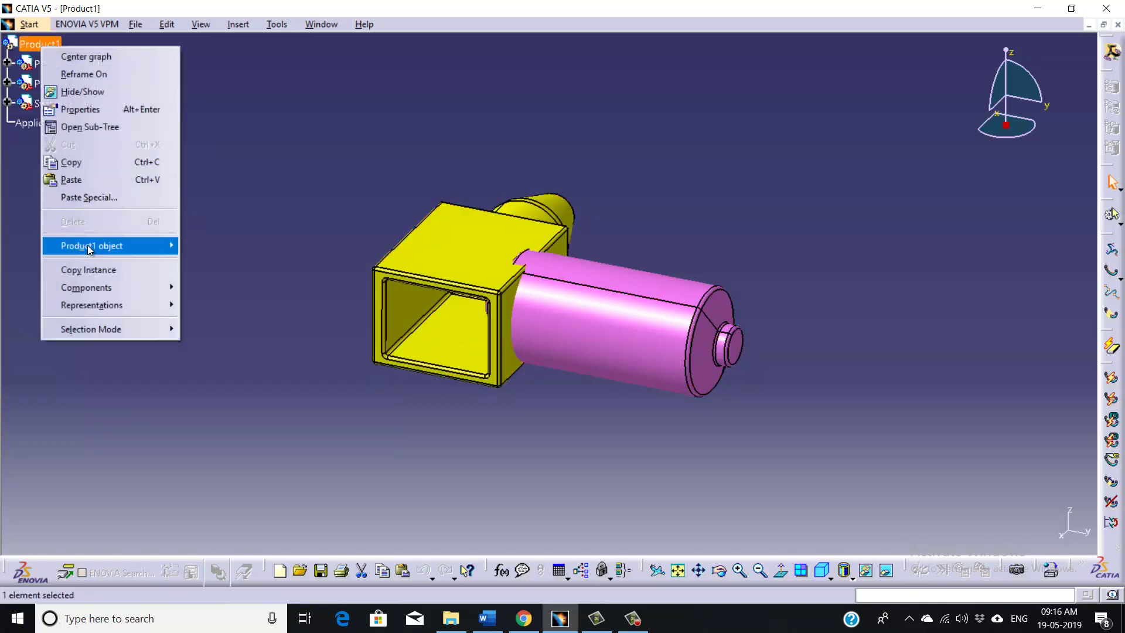
click(79, 179)
click(348, 130)
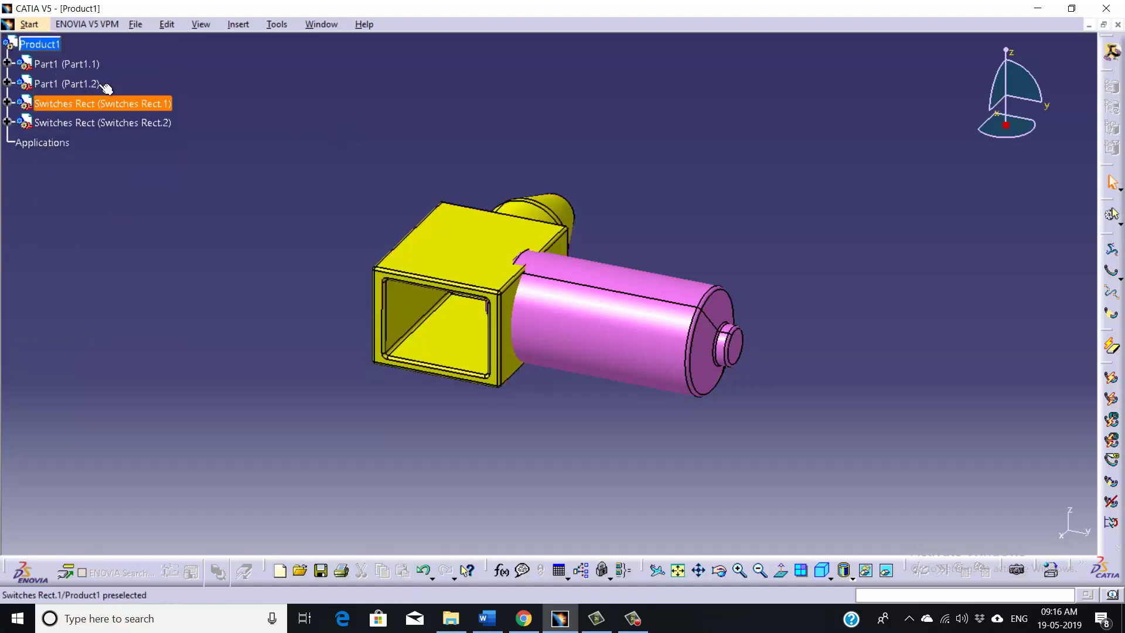
- Make the compass snap automatically to the selected object and move Part1.1 well away from the overlapping components
right_click(1007, 139)
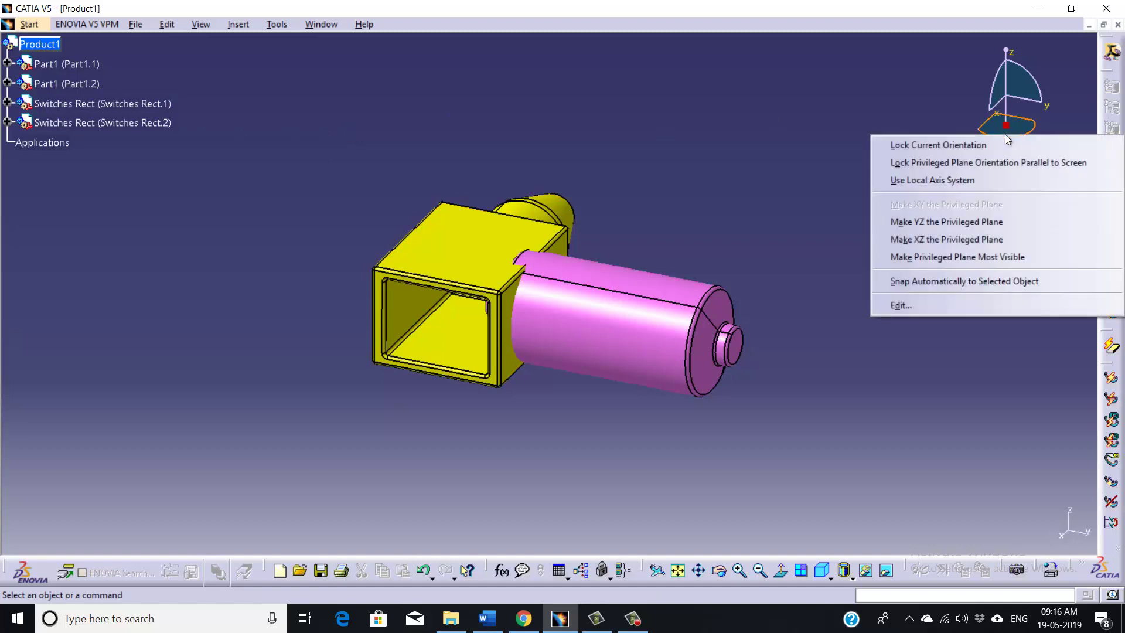
click(915, 283)
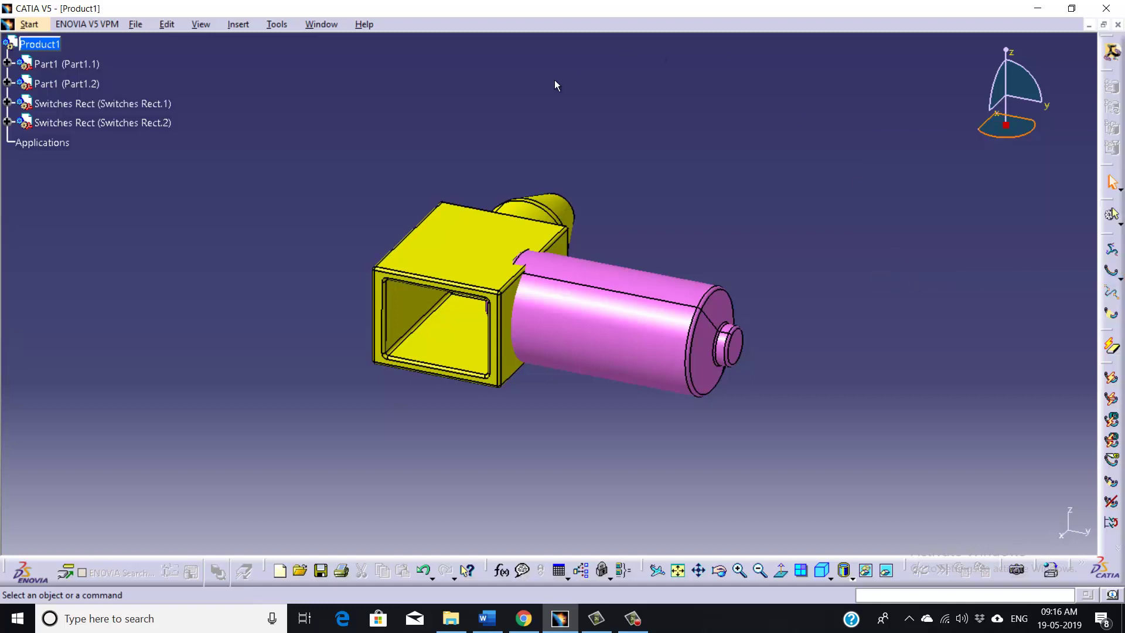
click(88, 65)
middle_drag(769, 182, 525, 314)
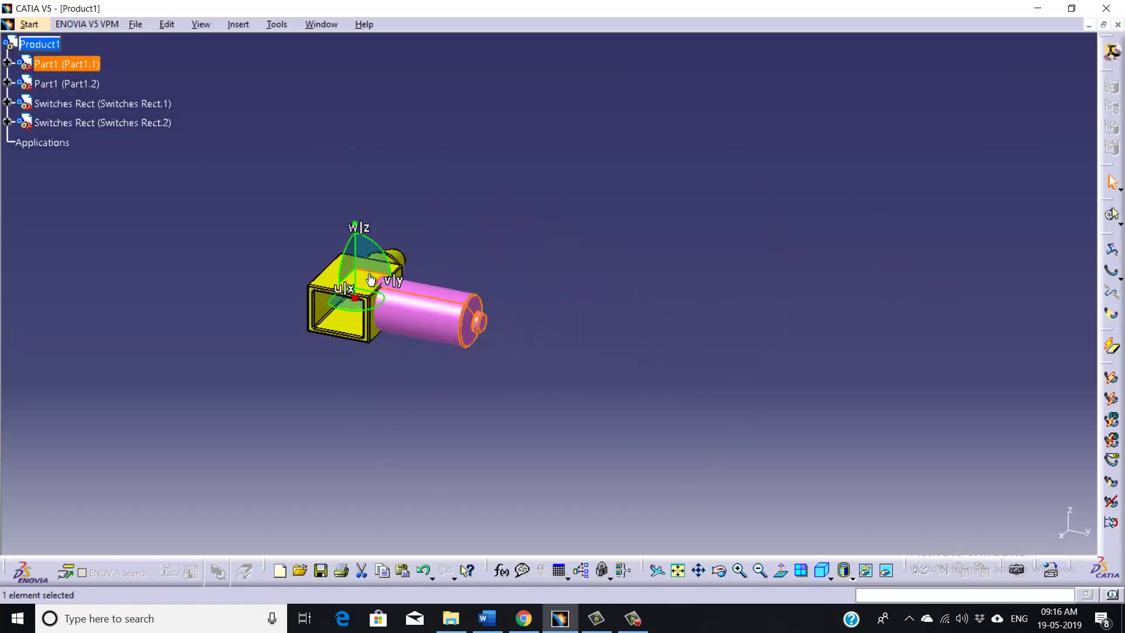
drag(369, 273, 655, 181)
middle_drag(686, 214, 564, 307)
click(481, 194)
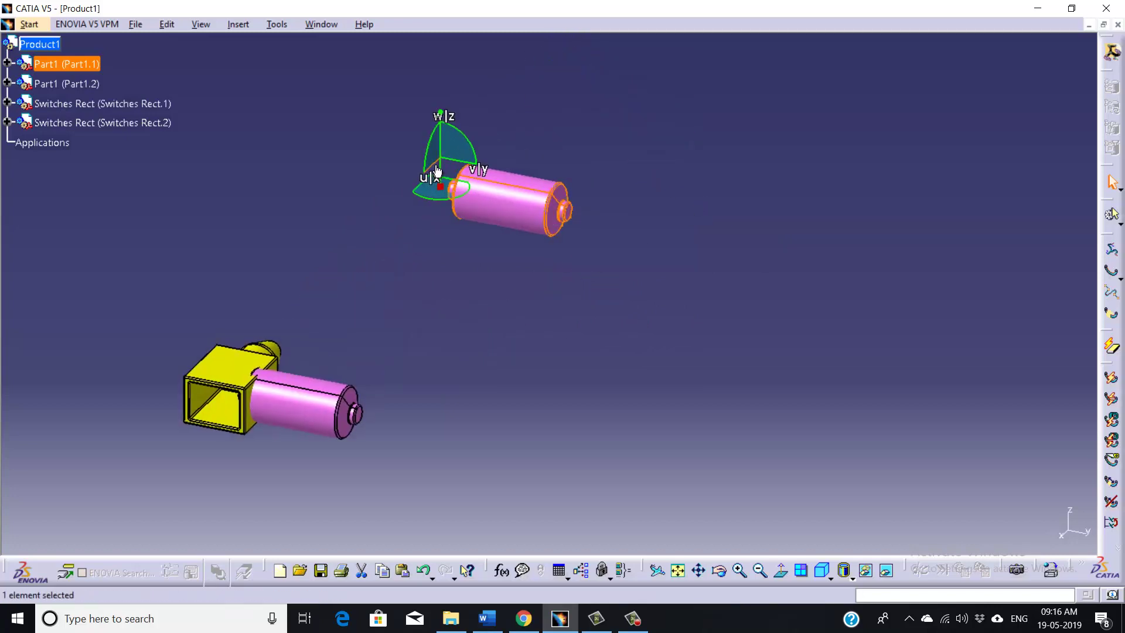
drag(438, 164, 529, 76)
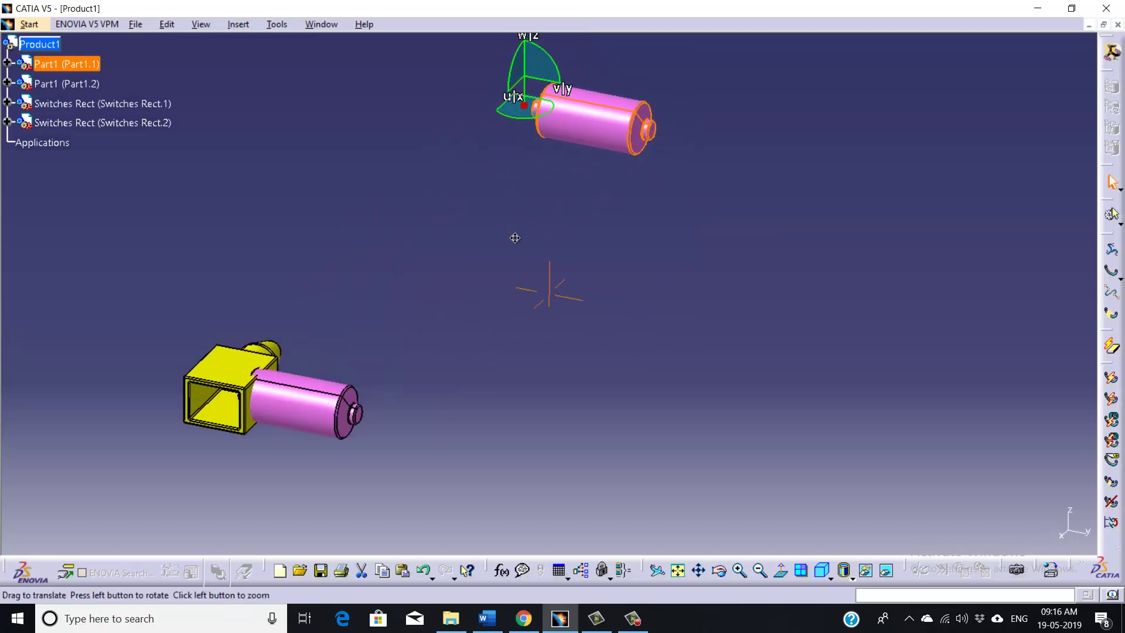
- Rotate Part1.1 about the vertical z axis with the compass so its end turns toward the front, then deselect it
middle_drag(588, 186, 529, 246)
drag(472, 176, 519, 175)
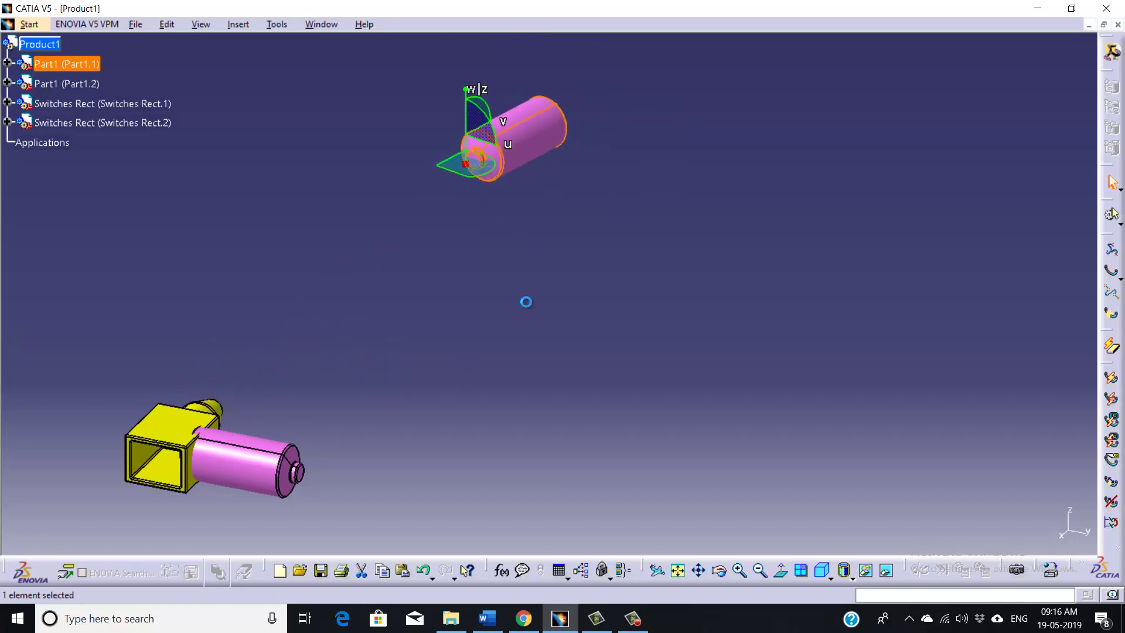
click(526, 301)
- Move Part1.2 away from the rectangular switches and beyond Part1.1, including about 421 mm backward along the x axis and further along y
click(83, 84)
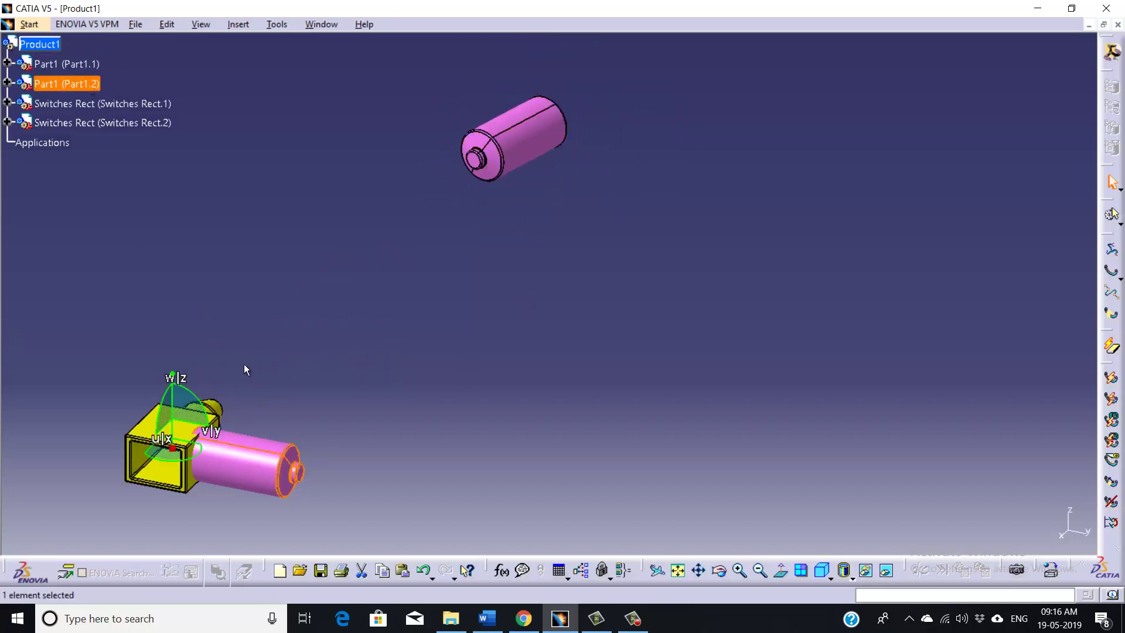
drag(182, 417, 707, 218)
middle_drag(587, 333, 436, 473)
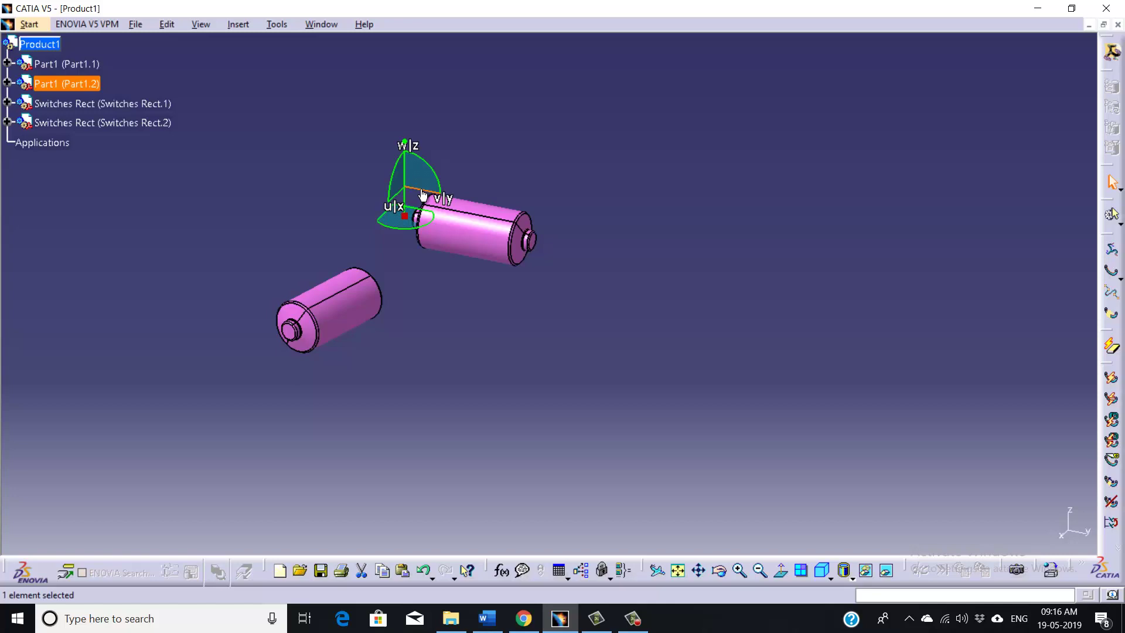
drag(399, 193, 510, 73)
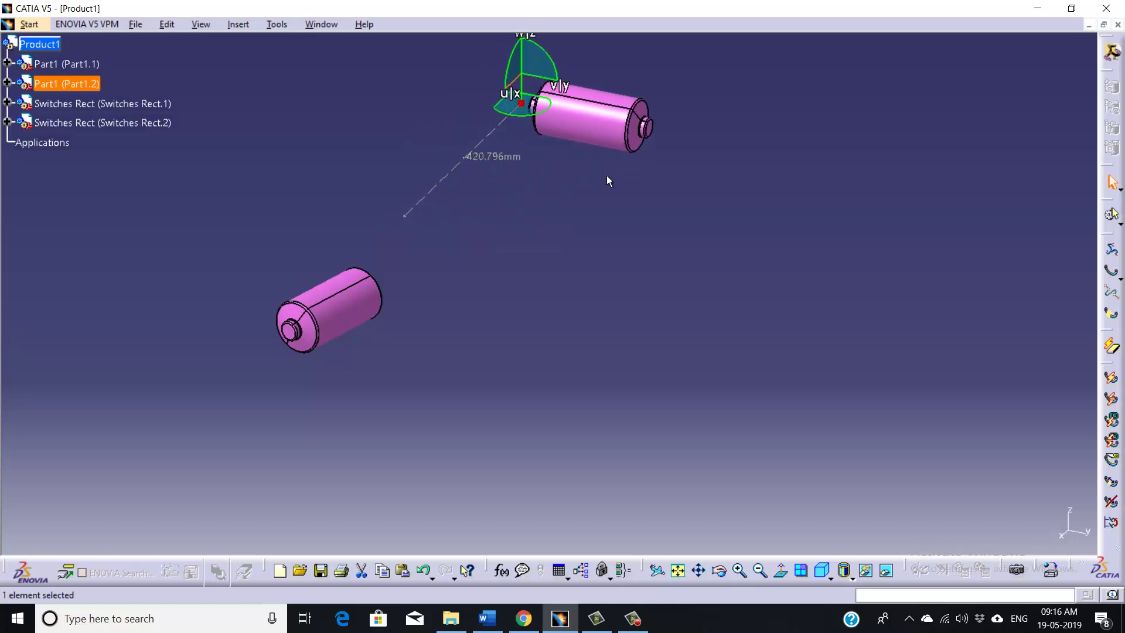
middle_drag(631, 181, 560, 244)
drag(471, 150, 752, 205)
middle_drag(751, 294, 642, 249)
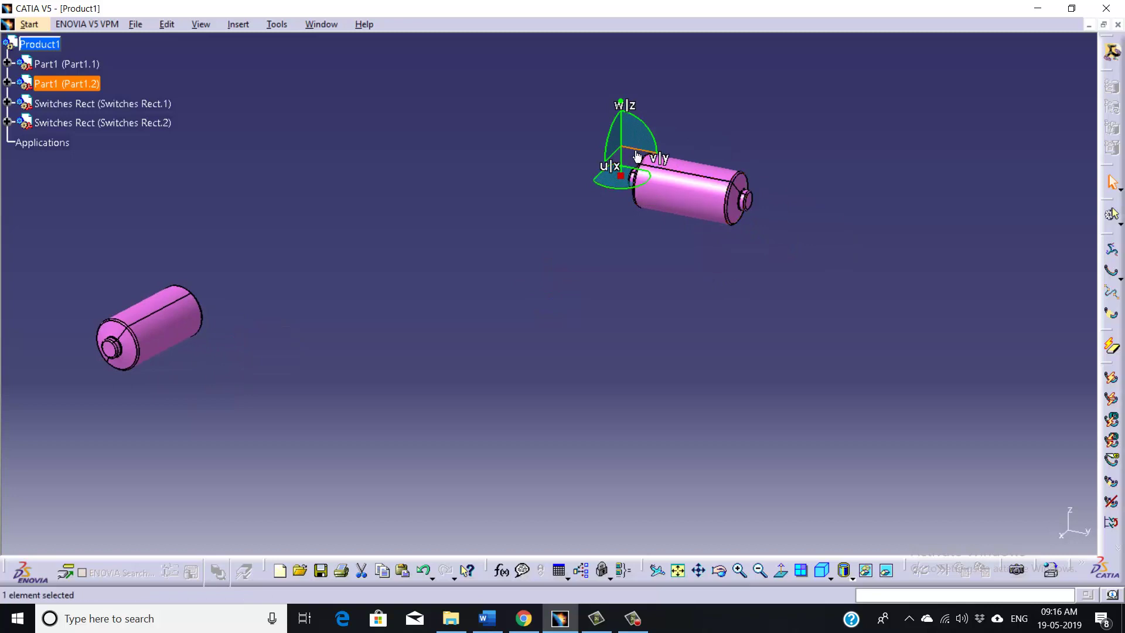
drag(639, 151, 689, 160)
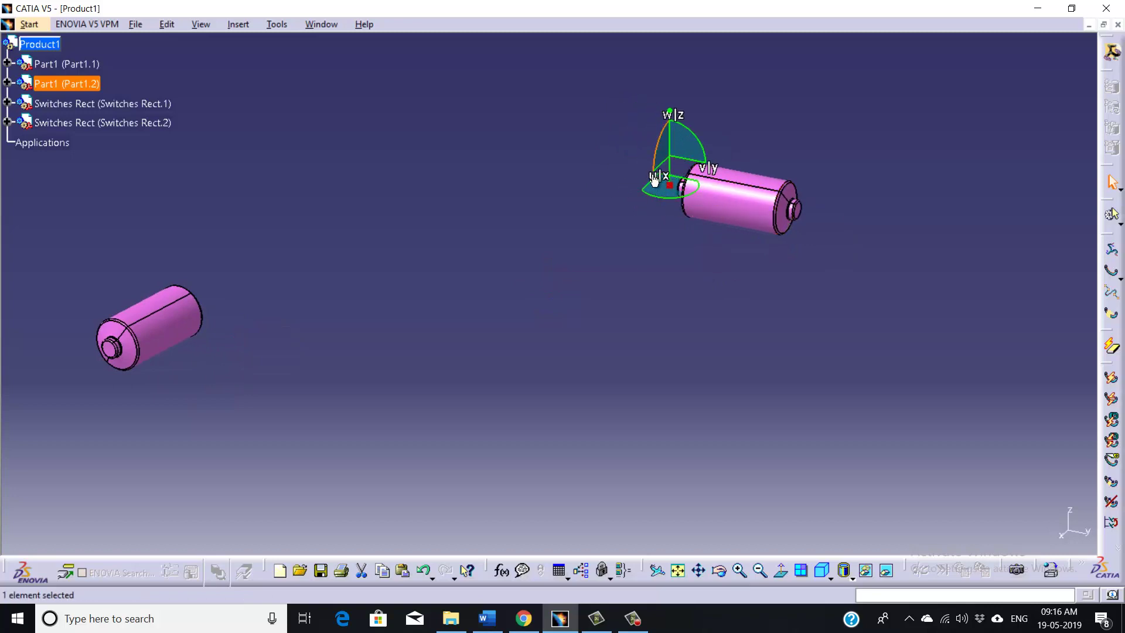
- Rotate Part1.2 slightly about the vertical z axis with the compass and deselect it
drag(676, 206, 594, 262)
middle_drag(594, 262, 644, 287)
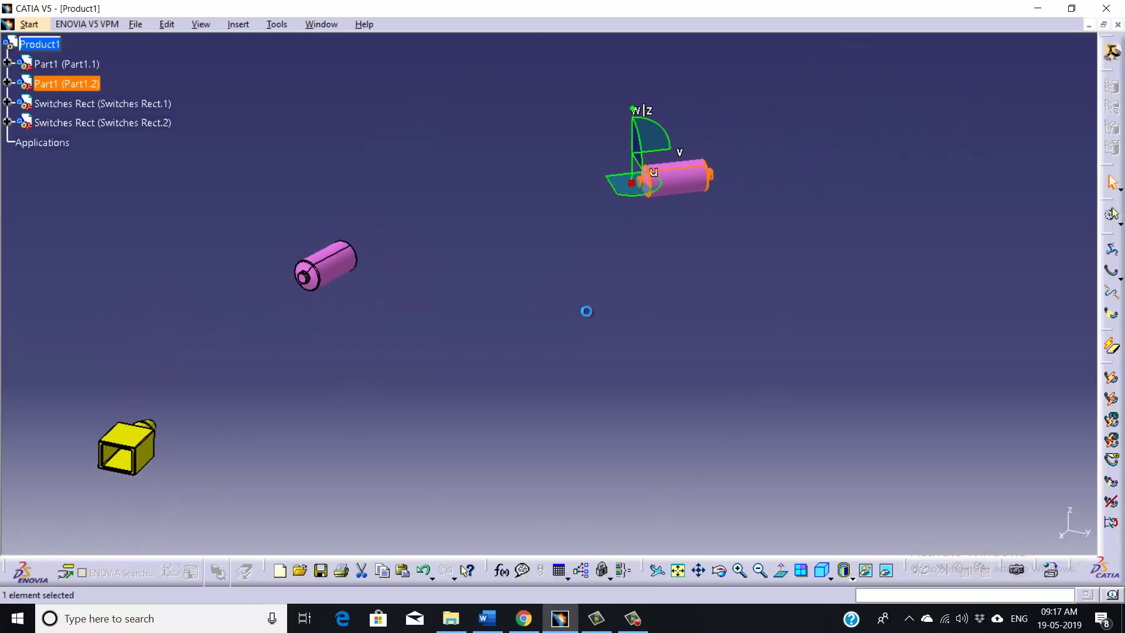
click(587, 311)
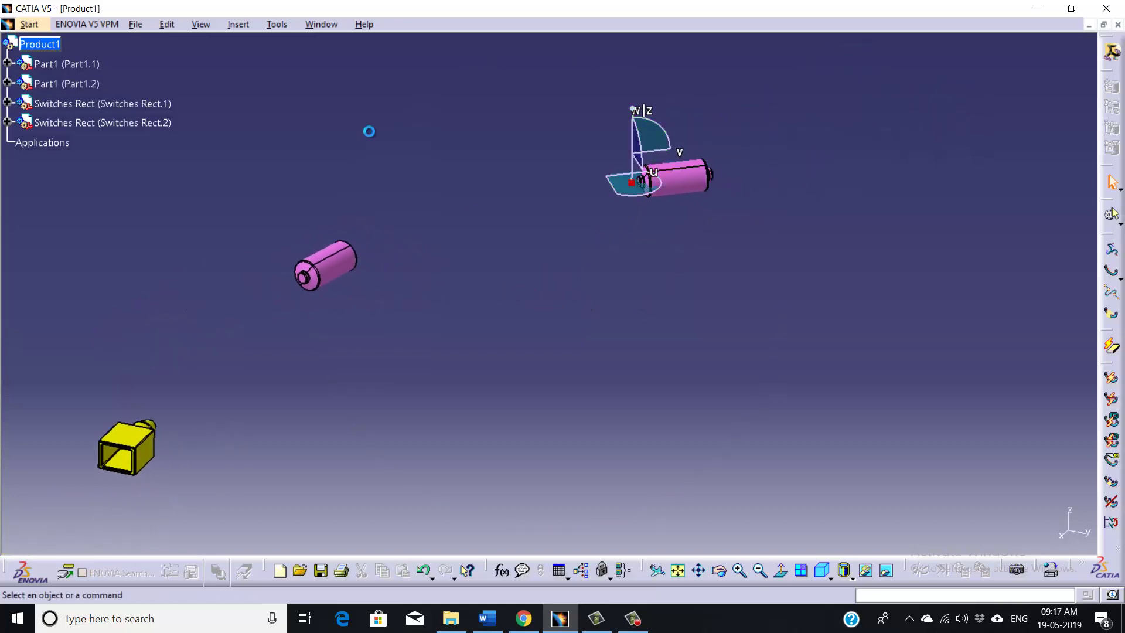
- Move Switches Rect.1 away from Switches Rect.2 with the compass and place it well beyond Part1.2 along the y axis
click(103, 106)
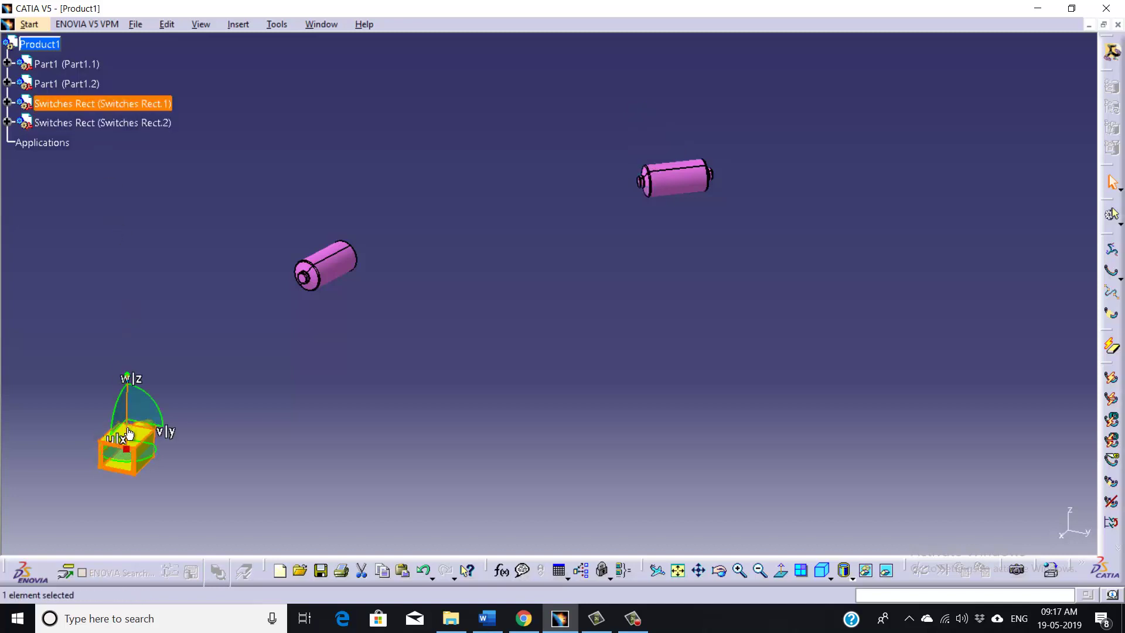
drag(131, 415, 507, 91)
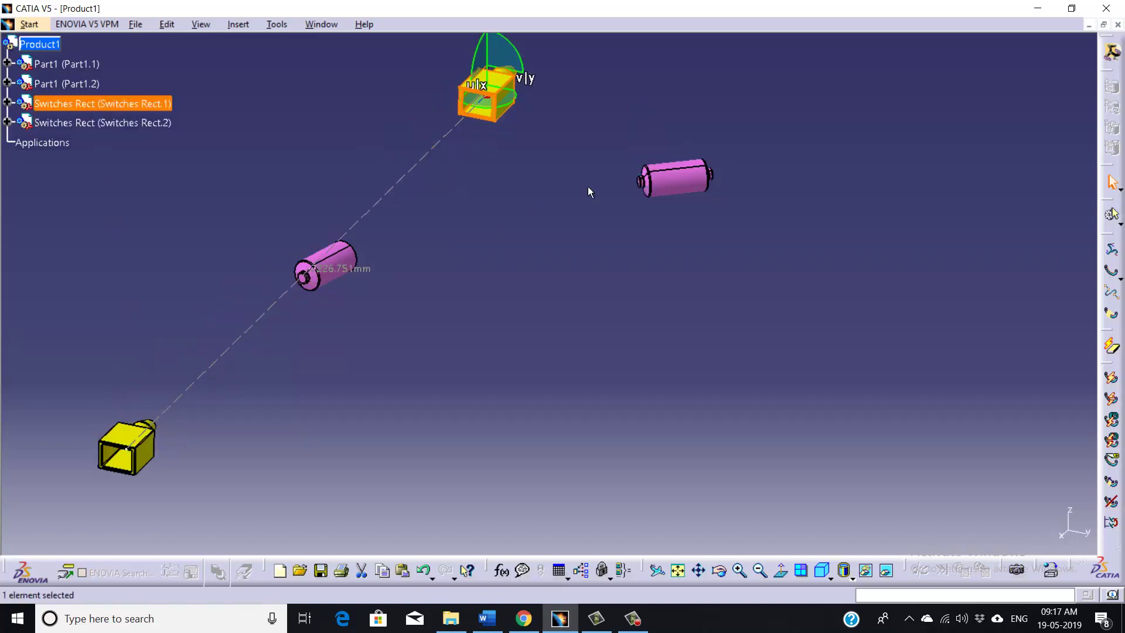
middle_drag(507, 91, 398, 216)
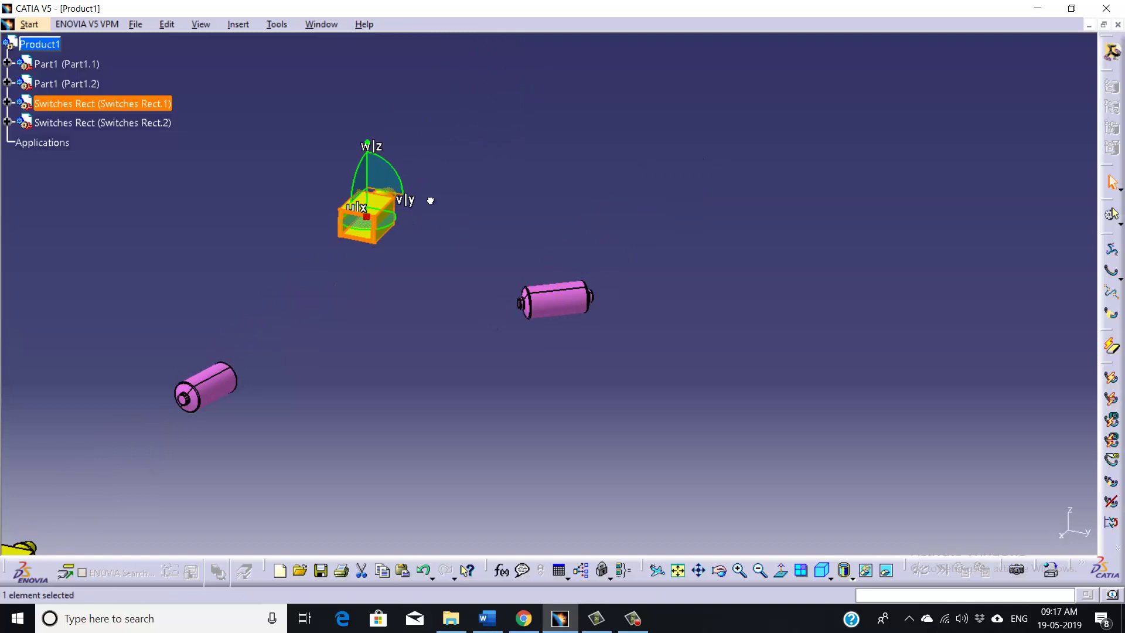
drag(430, 200, 896, 343)
middle_drag(896, 343, 711, 230)
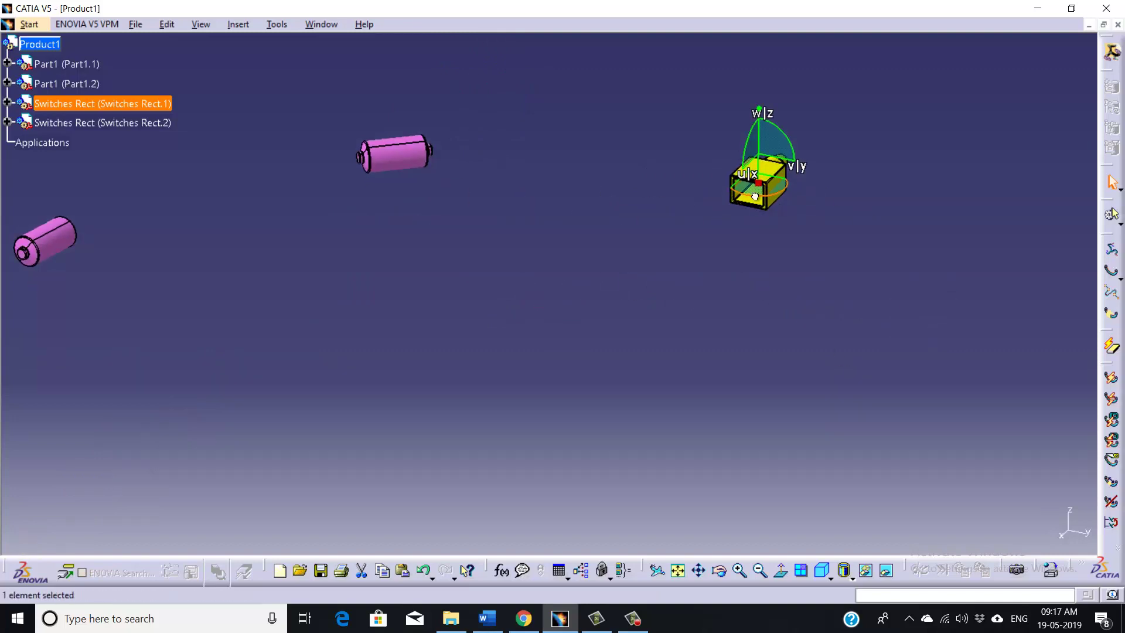
- Rotate Switches Rect.1 about the vertical z axis with the compass so its tapered end faces the round parts, and deselect it
drag(755, 196, 853, 176)
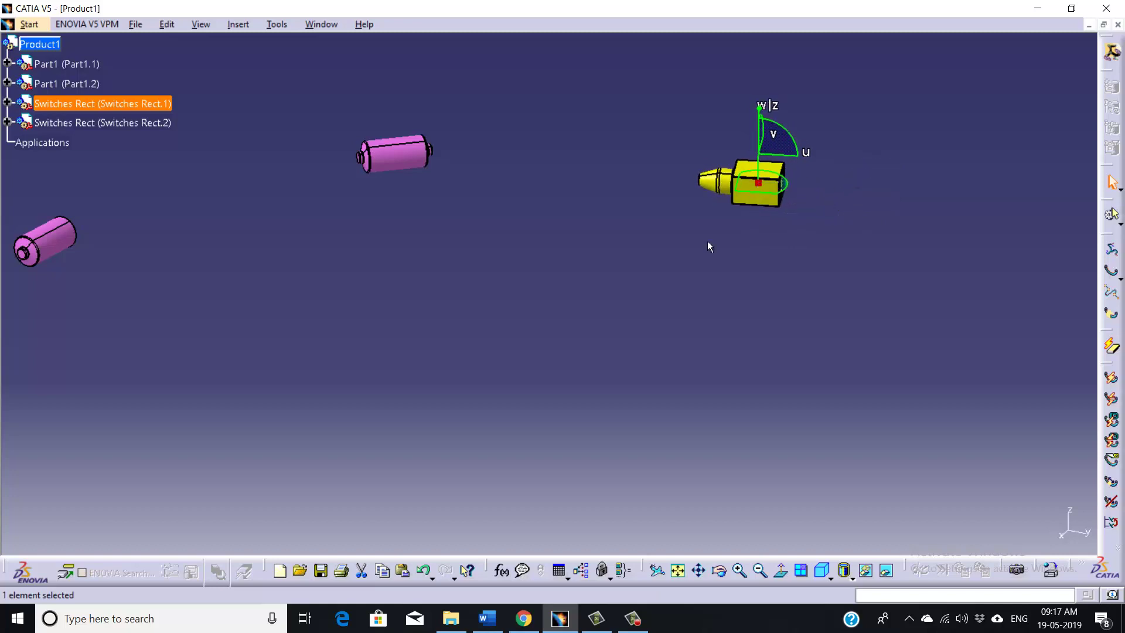
middle_drag(512, 254, 690, 334)
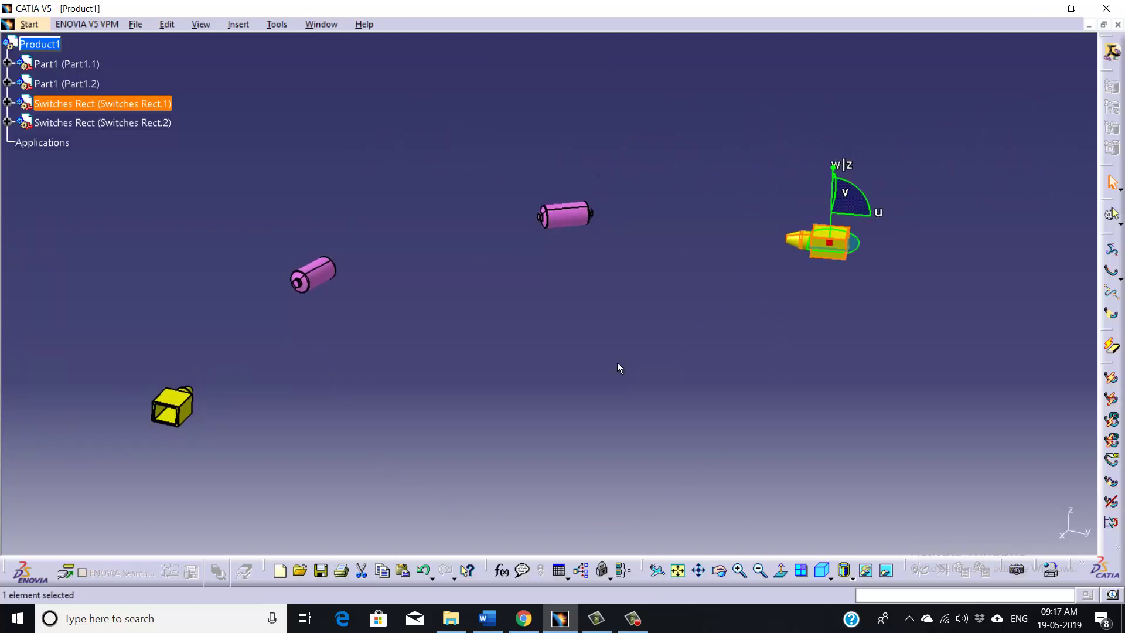
click(575, 341)
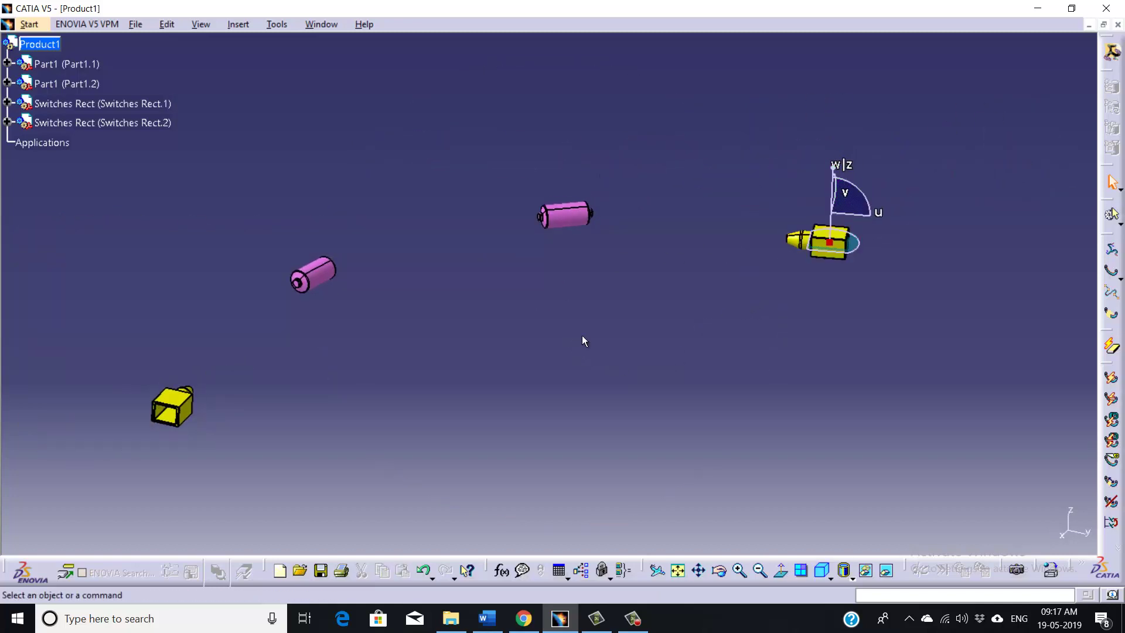
- Turn off automatic snapping of the compass, return the compass to its default place, and show all components in isometric view
right_click(828, 246)
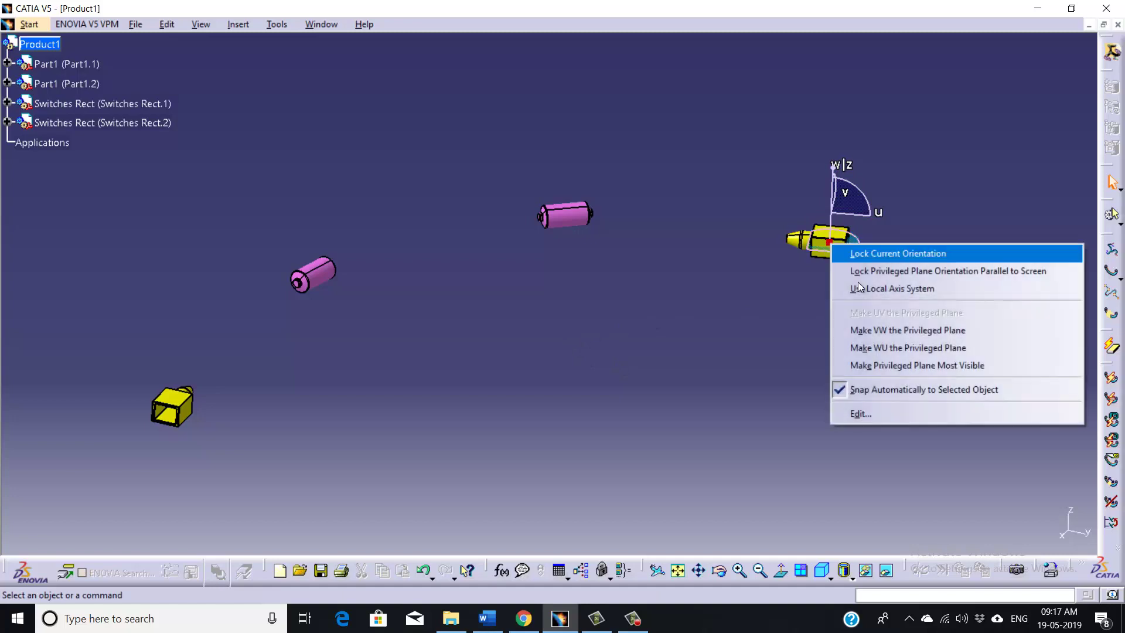
click(844, 389)
drag(829, 242, 1071, 537)
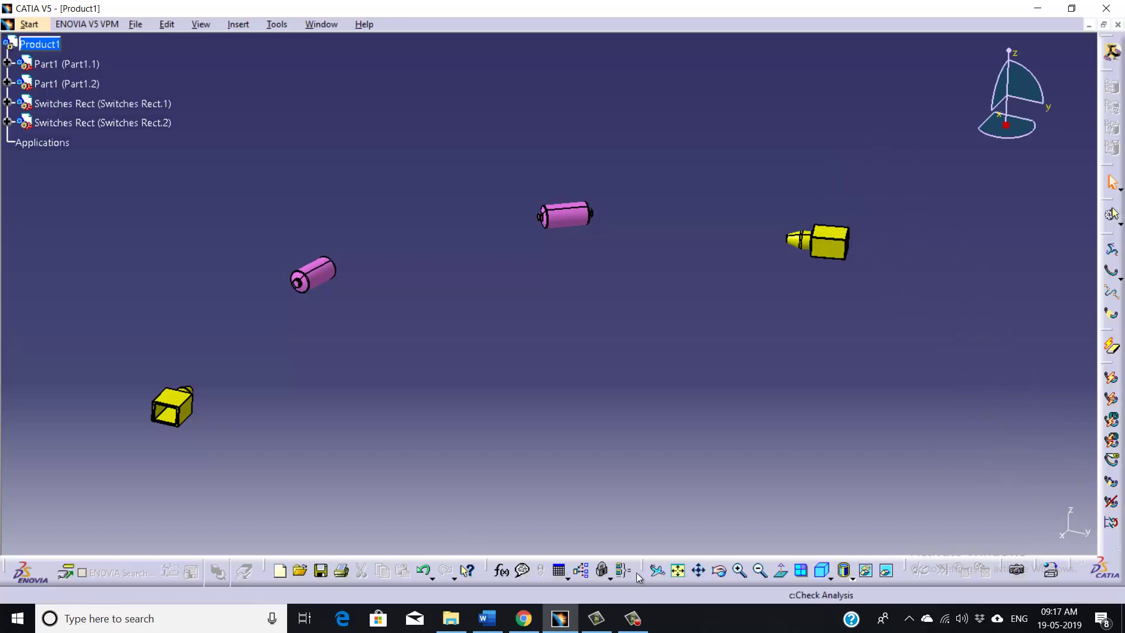
click(821, 571)
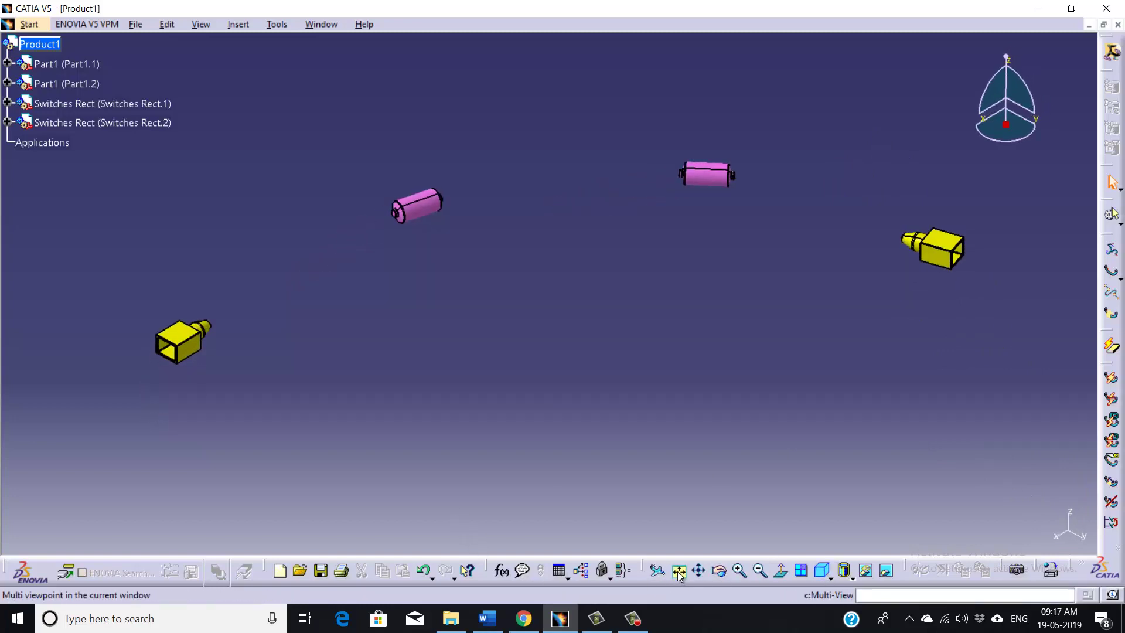
click(679, 572)
mouse_move(610, 394)
middle_down()
mouse_move(597, 334)
mouse_move(501, 338)
middle_up()
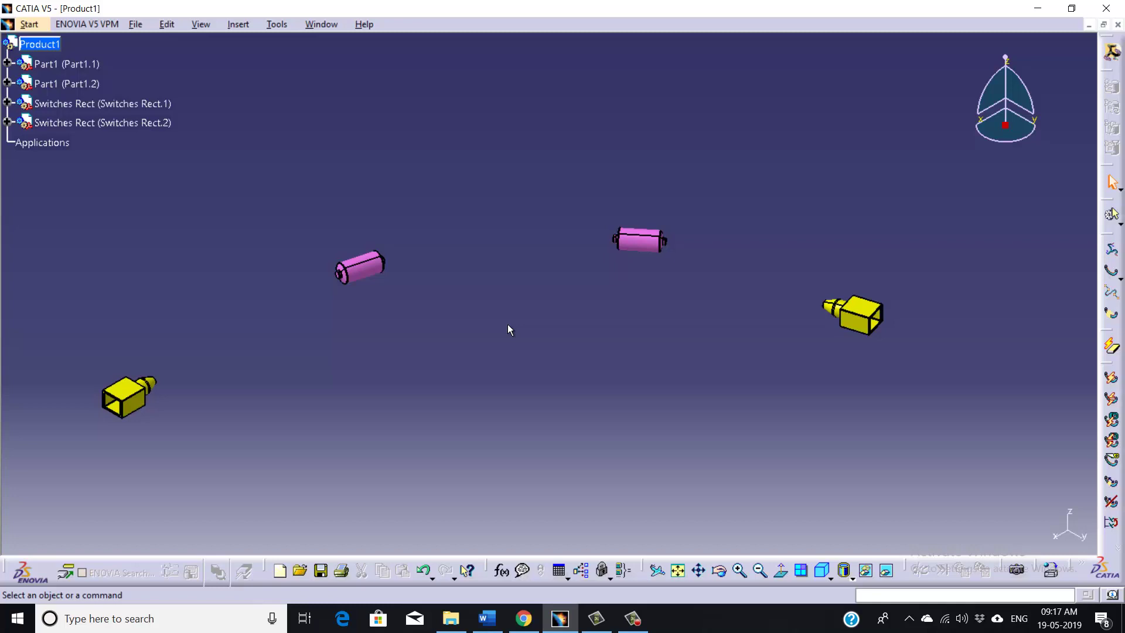
- Convert Product1 into a geometrical bundle and set its part number to Harness_1
click(1112, 252)
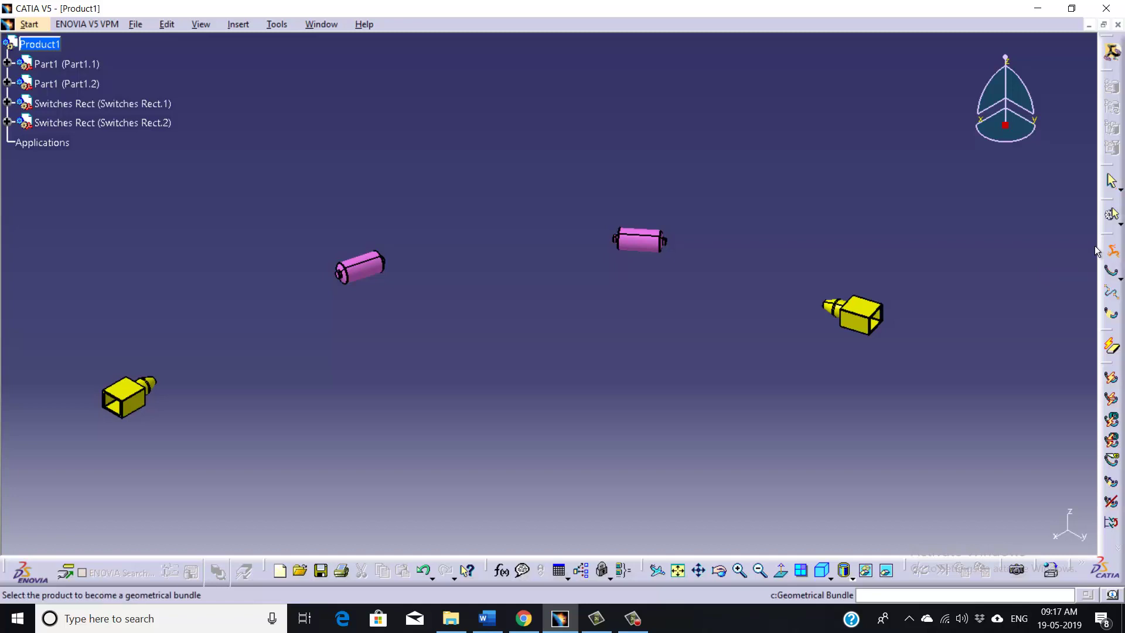
click(46, 44)
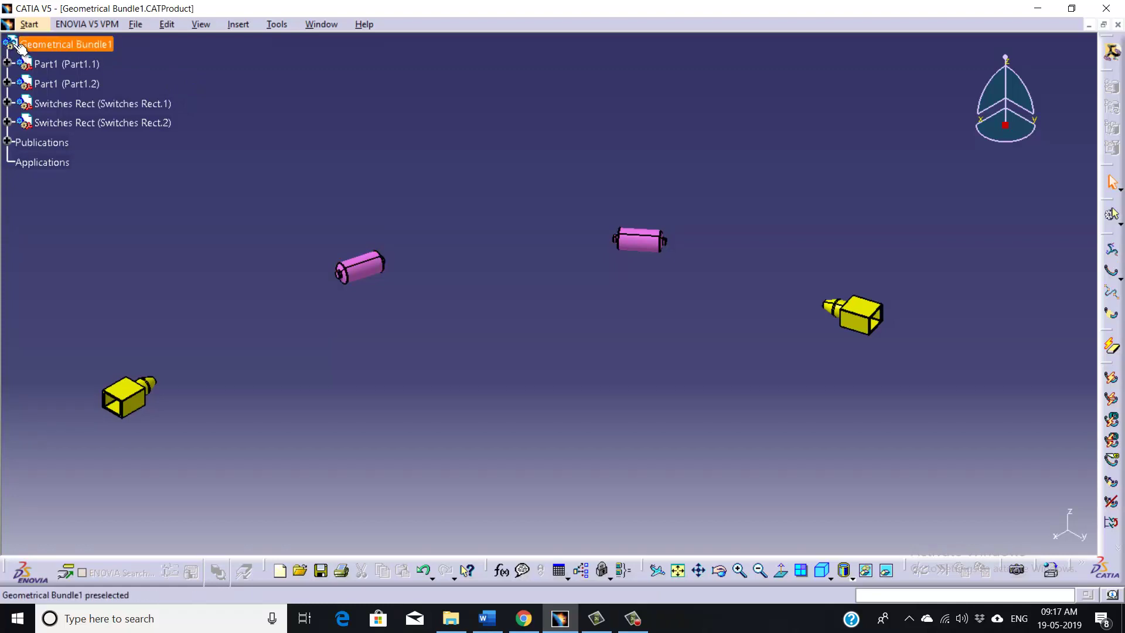
right_click(56, 46)
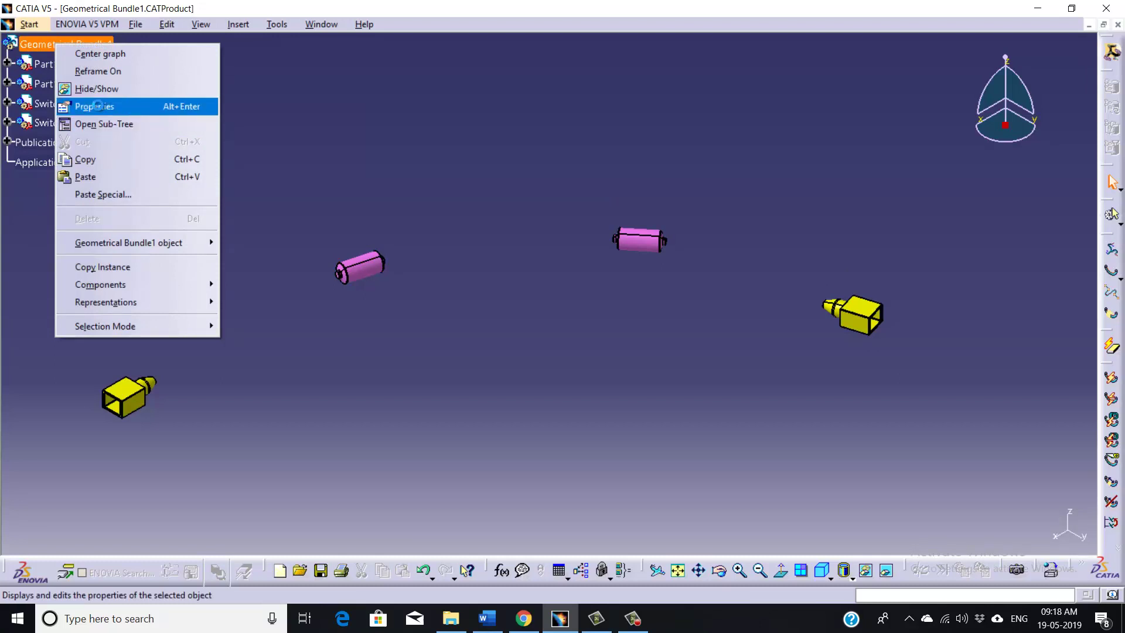
click(105, 106)
drag(903, 341, 742, 333)
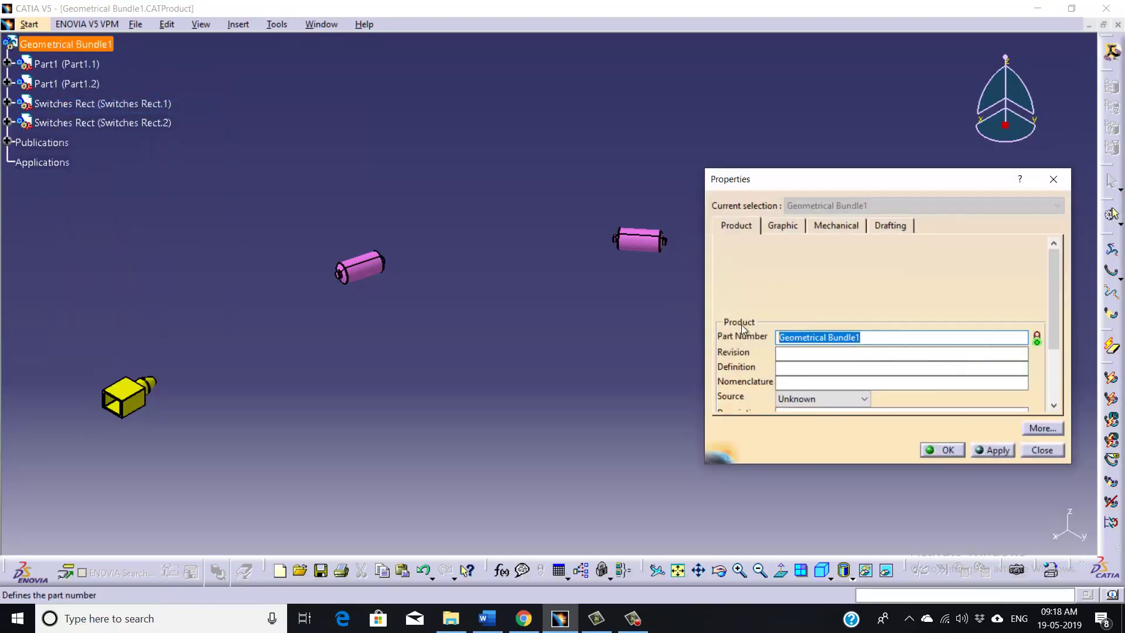
key(BackSpace)
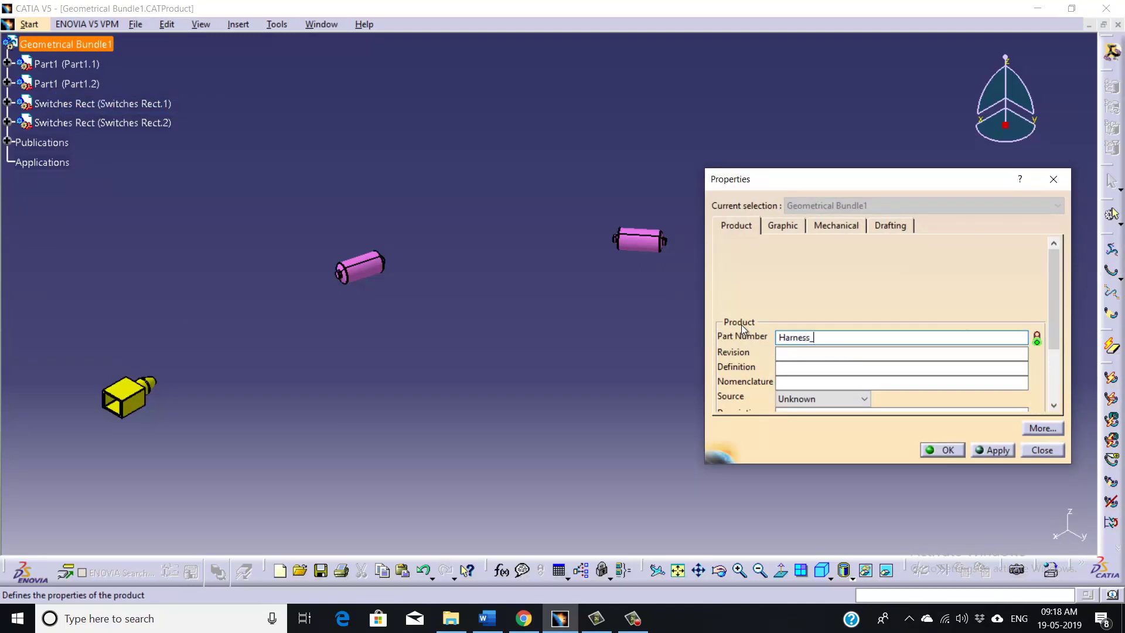
text(Harness_1)
key(Return)
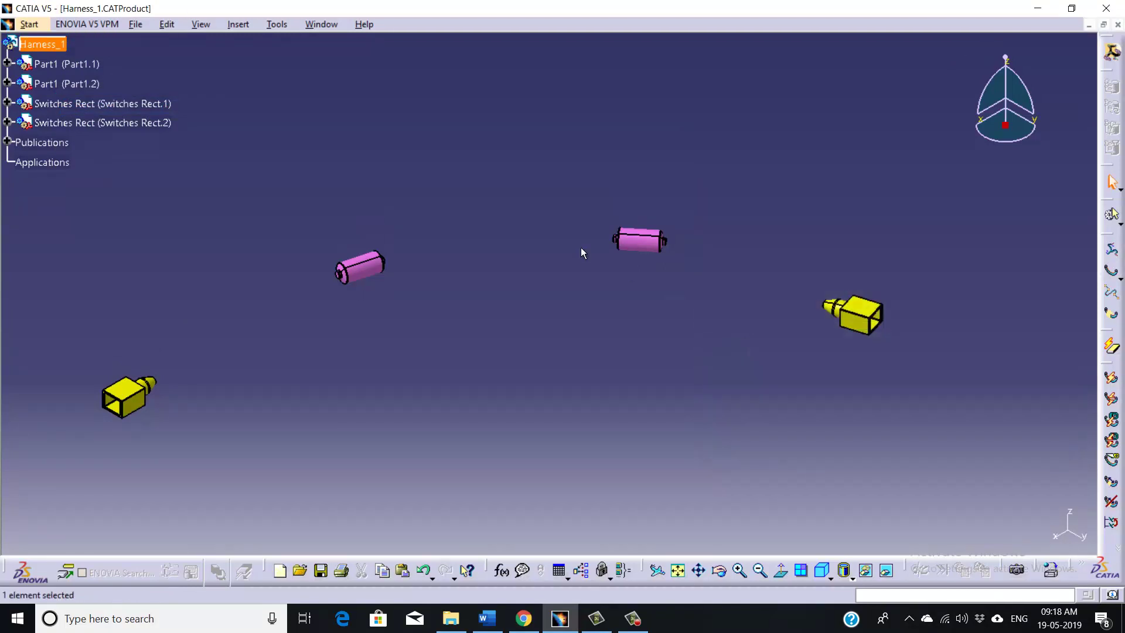
- Open the route definition of the new bundle segment and start its route at the centre of Switches Rect.2's tapered end face
click(1120, 279)
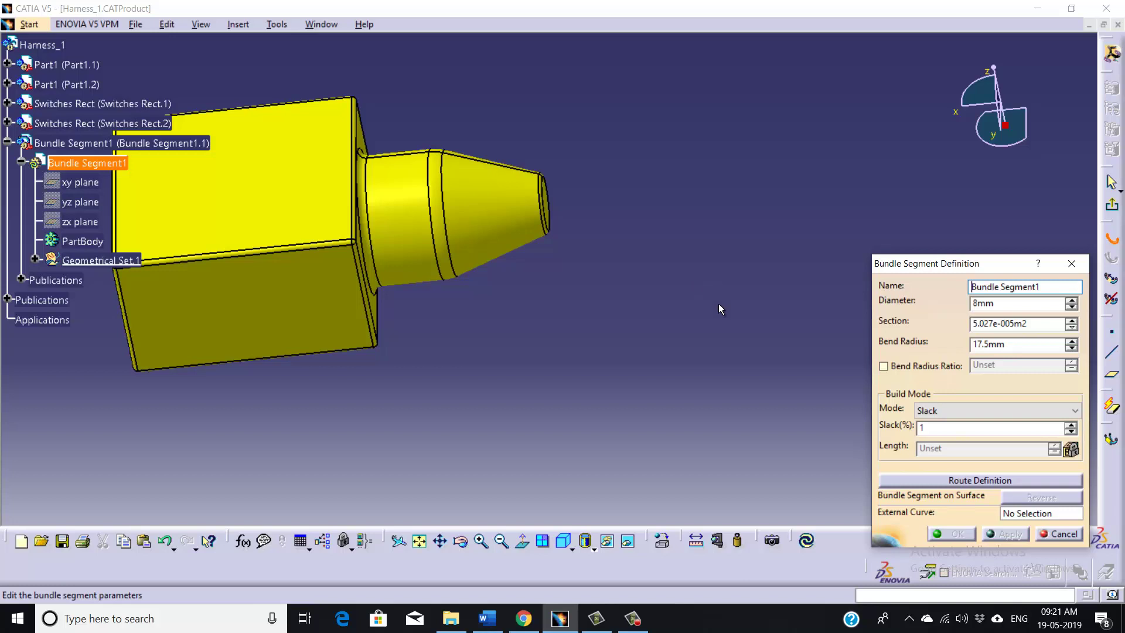
drag(915, 261, 892, 226)
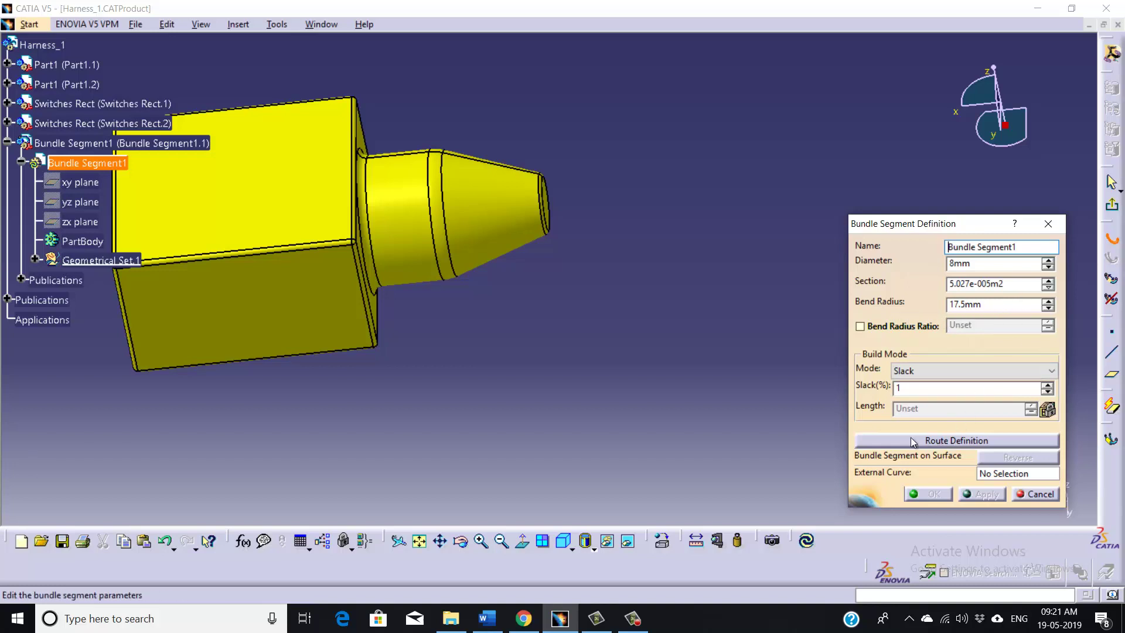
click(936, 441)
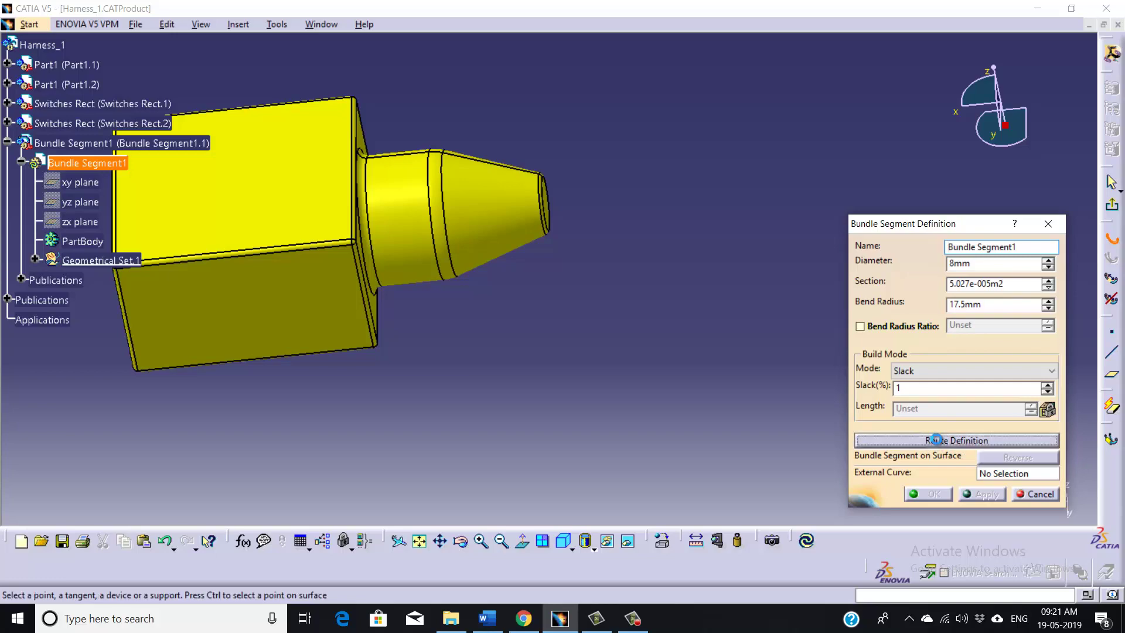
middle_drag(640, 249, 600, 220)
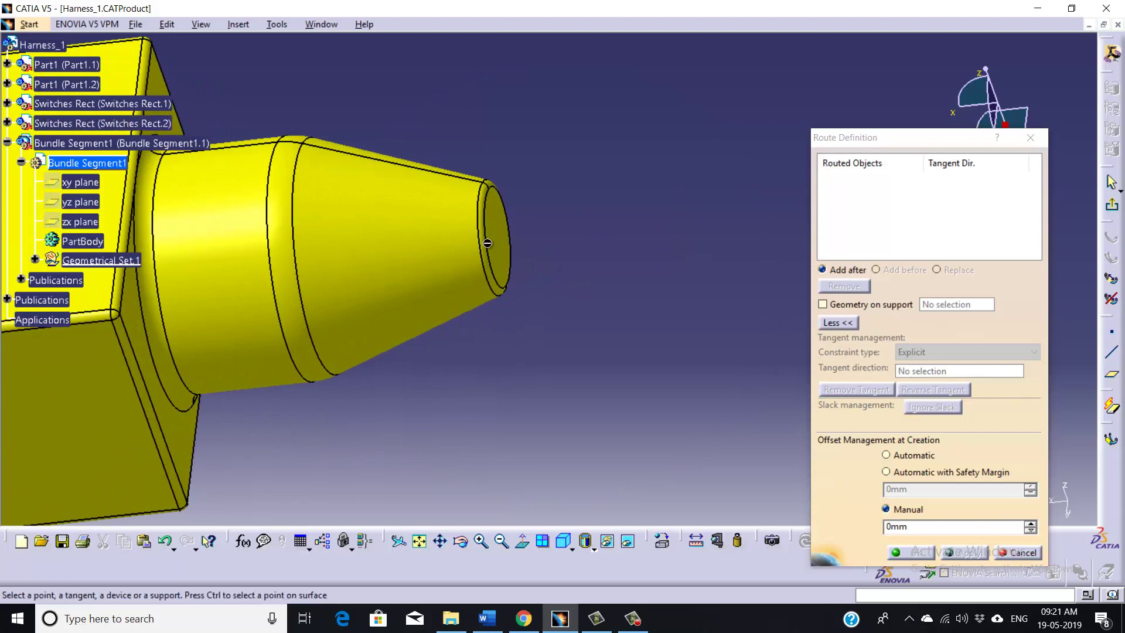
mouse_move(520, 262)
middle_down()
mouse_move(660, 319)
mouse_move(693, 363)
middle_up()
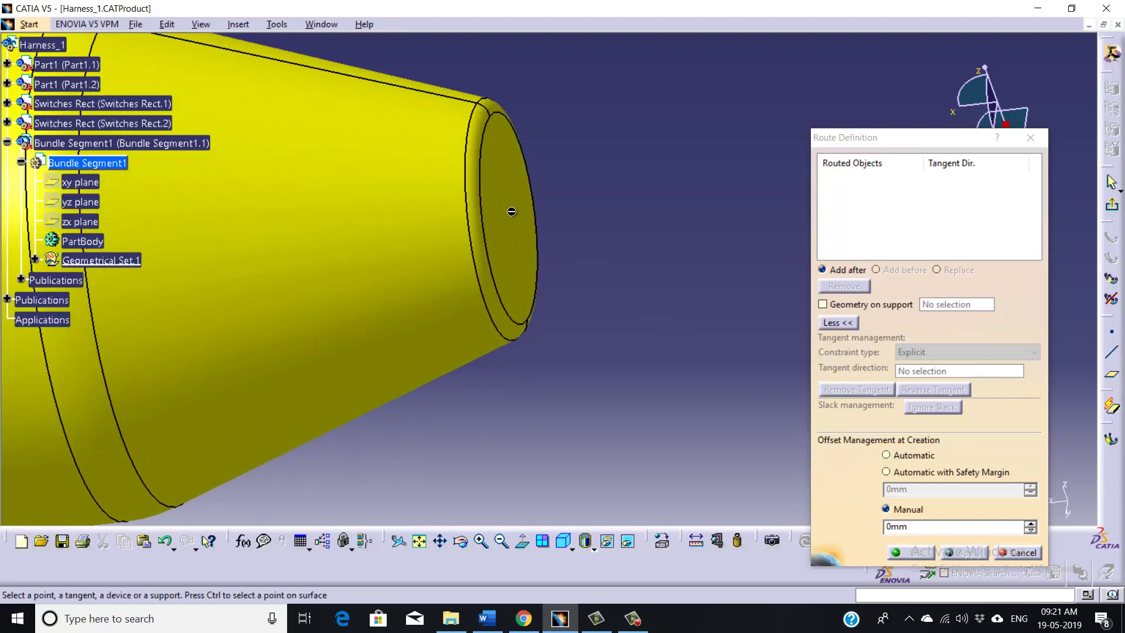
click(479, 231)
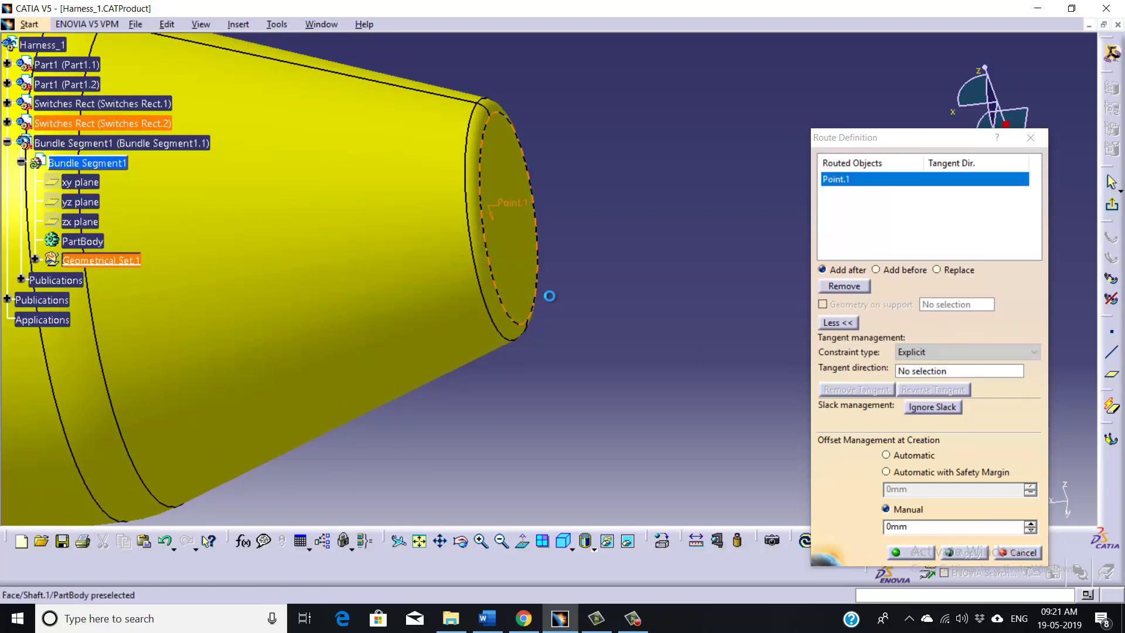
- Add the centre of Part1.1's near end face as the second point of the bundle segment route
middle_drag(539, 296, 518, 214)
middle_drag(443, 386, 472, 324)
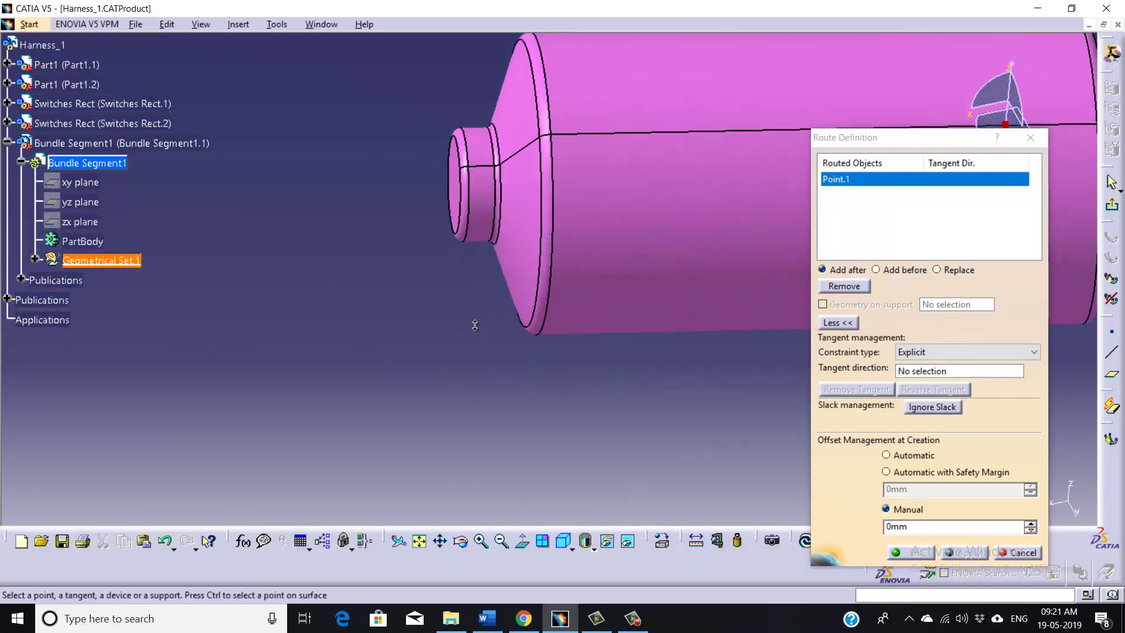
click(465, 185)
- Use Replace mode on the route's second point and make Part1.1's end face its tangent direction
middle_drag(394, 222, 481, 327)
middle_drag(567, 311, 608, 342)
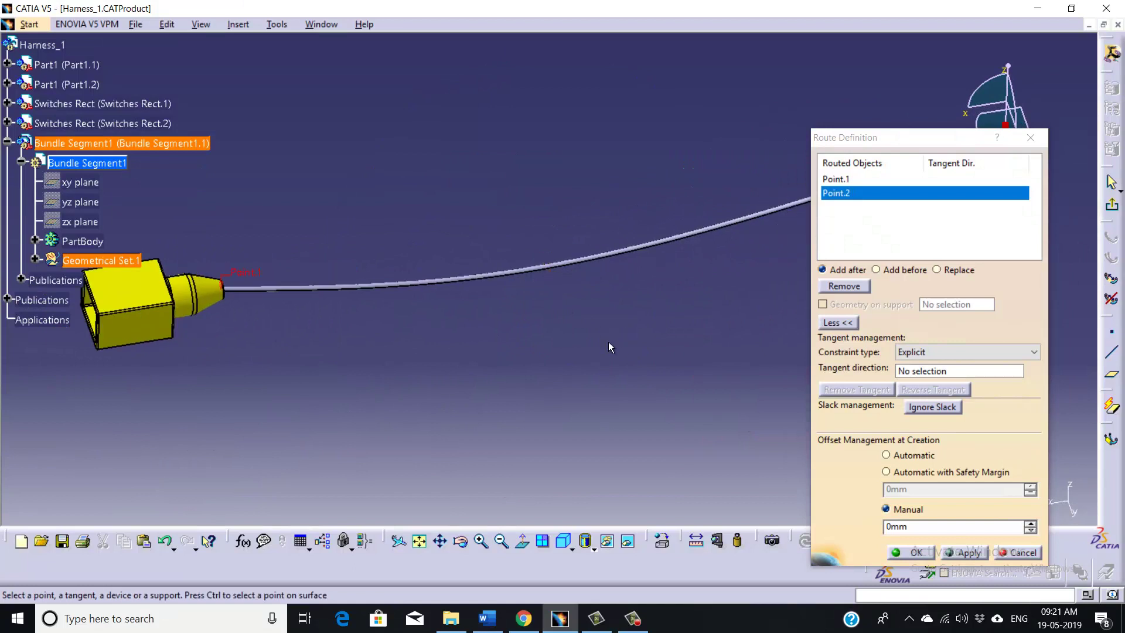
click(866, 179)
click(866, 193)
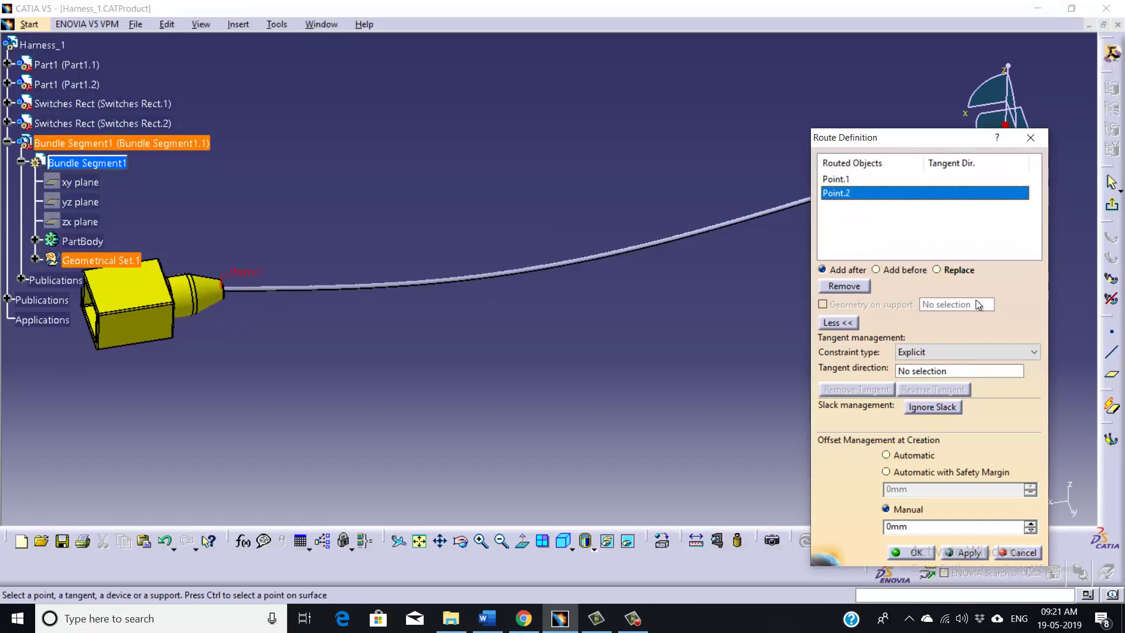
click(937, 269)
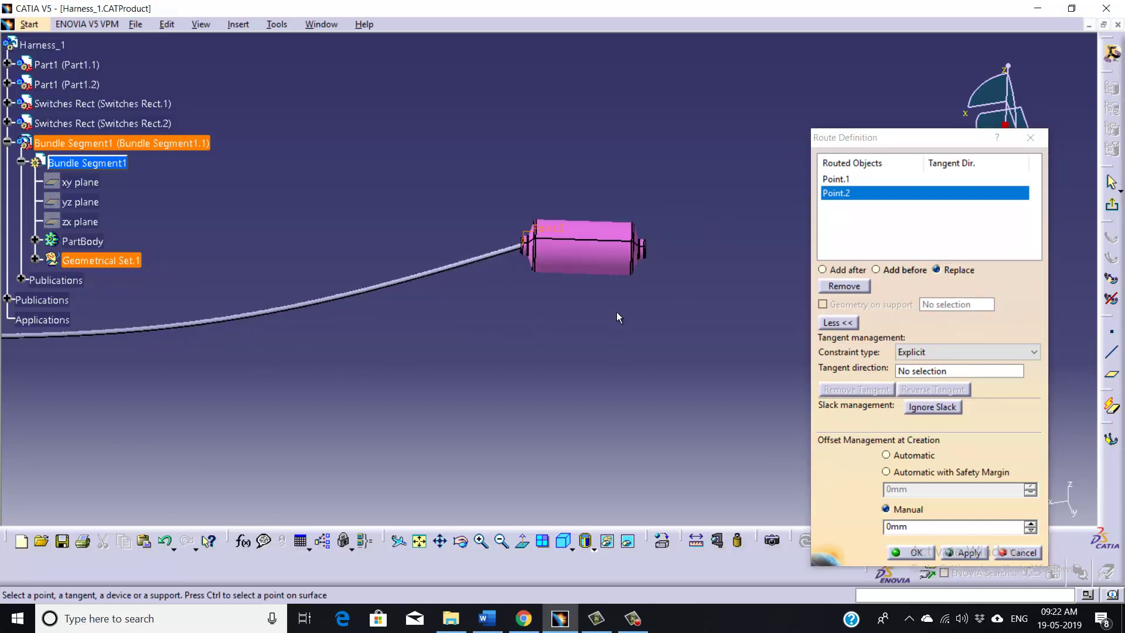
middle_drag(617, 312, 625, 236)
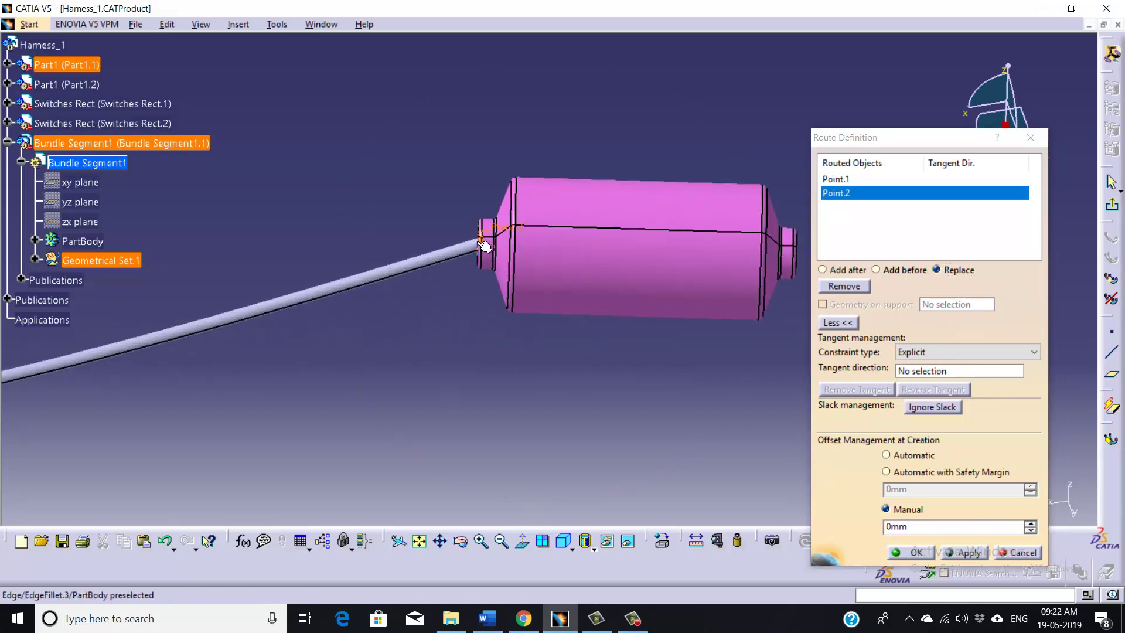
middle_drag(478, 243, 450, 147)
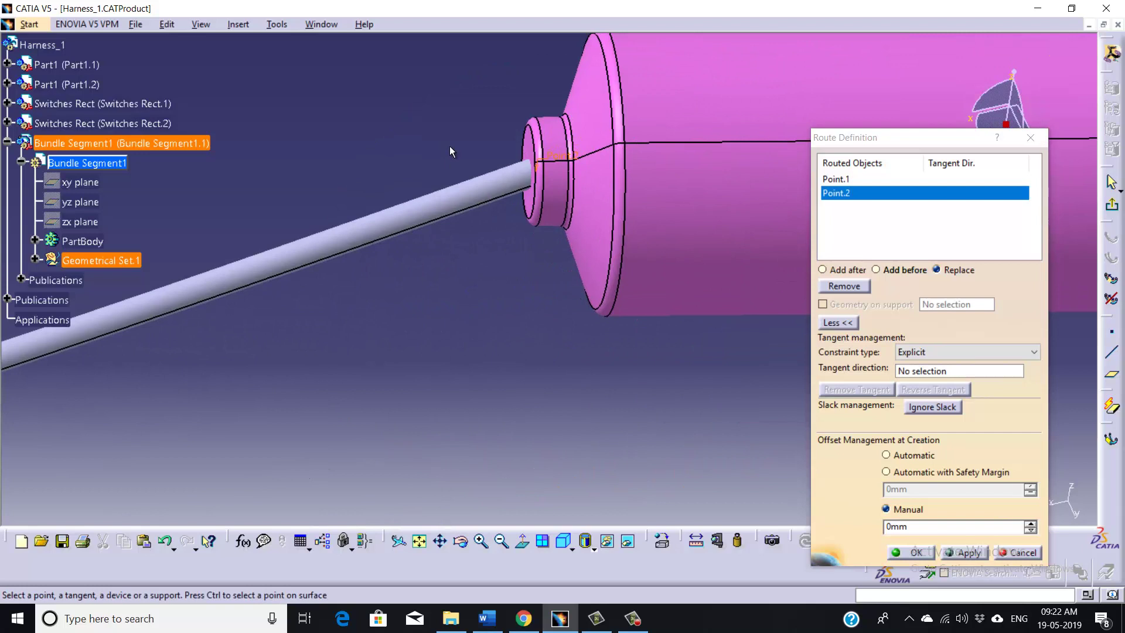
click(532, 170)
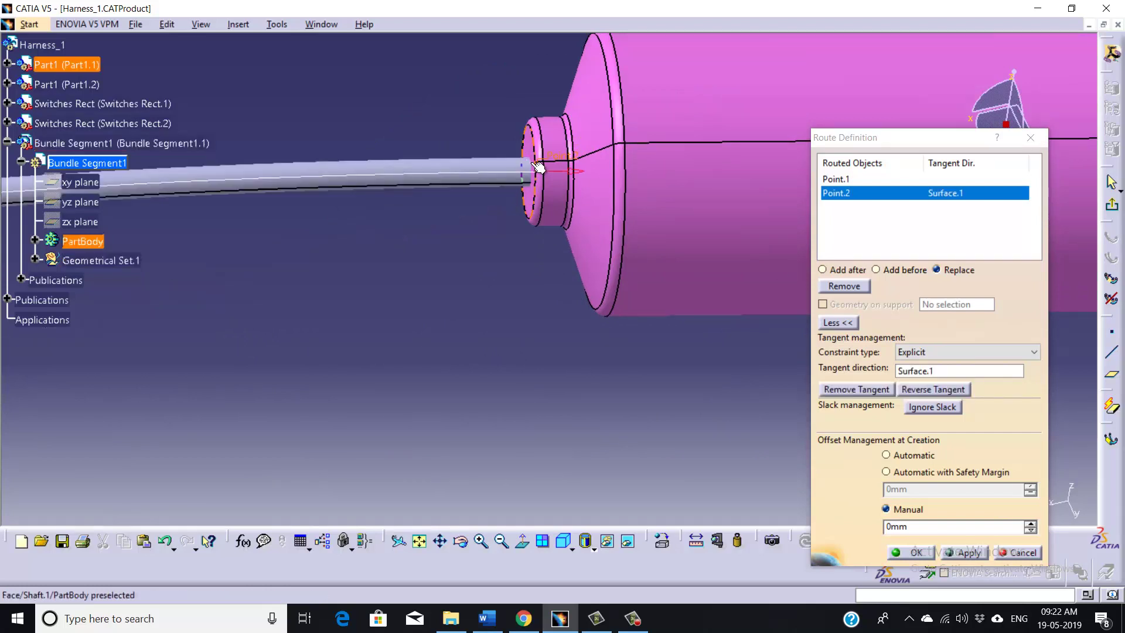
- Set the tangent direction of the route's first point from the tapered end face of Switches Rect.2
middle_drag(460, 234, 550, 330)
middle_drag(499, 302, 687, 304)
middle_drag(485, 351, 724, 395)
click(843, 178)
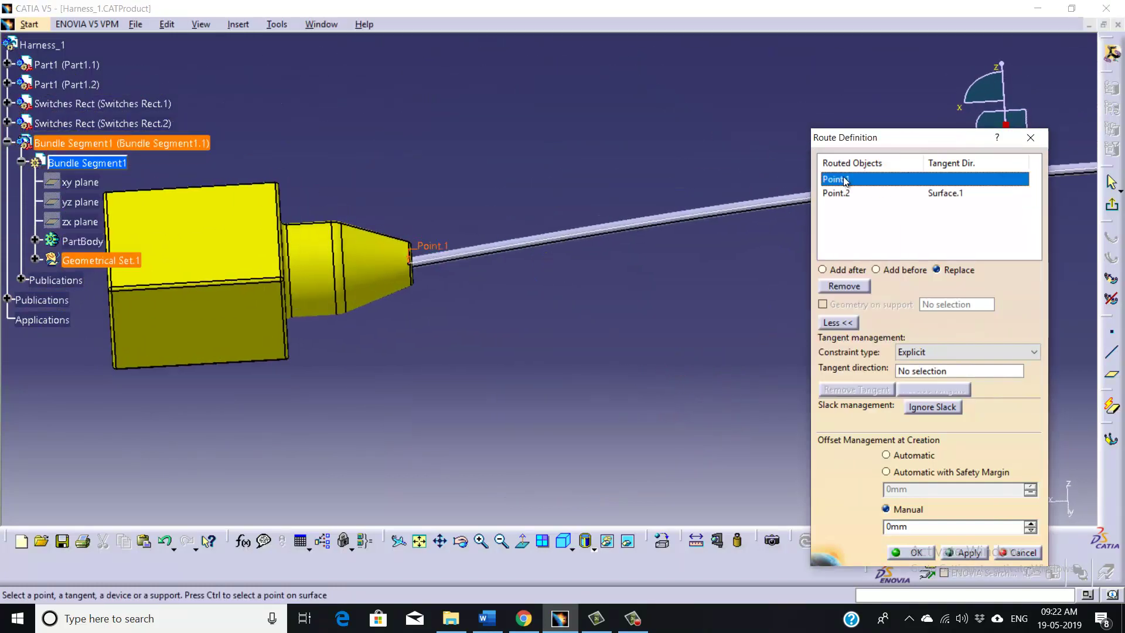
middle_drag(459, 427, 512, 248)
middle_drag(354, 261, 586, 302)
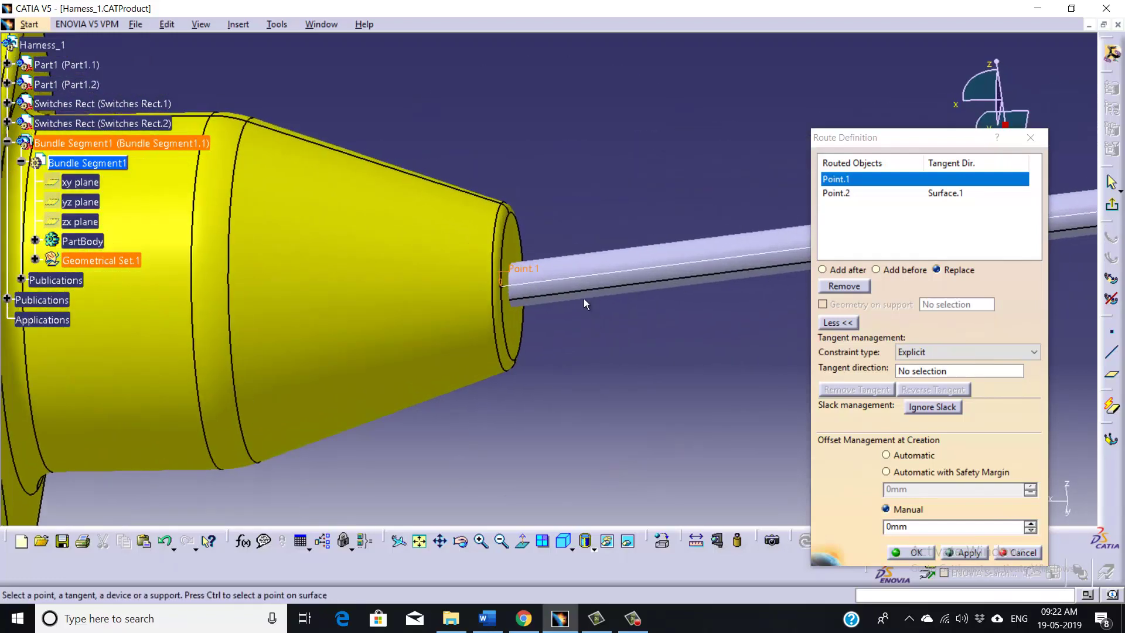
click(518, 249)
- Reverse the tangent at the route's first point so the bundle segment runs outward from Switches Rect.2
middle_drag(546, 276, 626, 454)
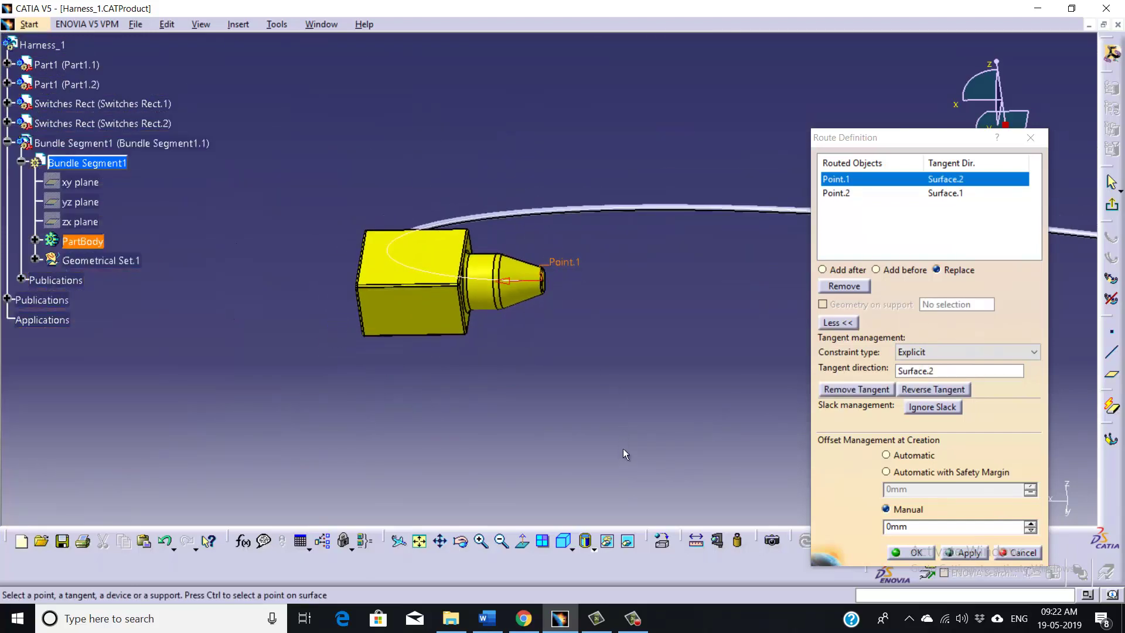
click(508, 282)
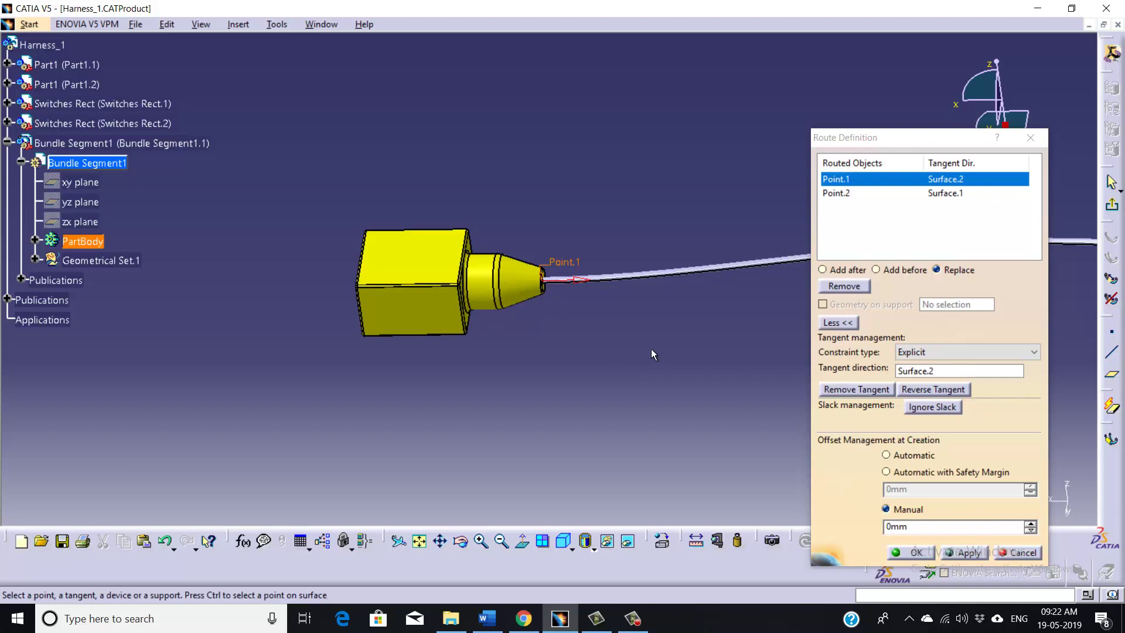
middle_drag(651, 350, 532, 283)
middle_drag(367, 344, 476, 364)
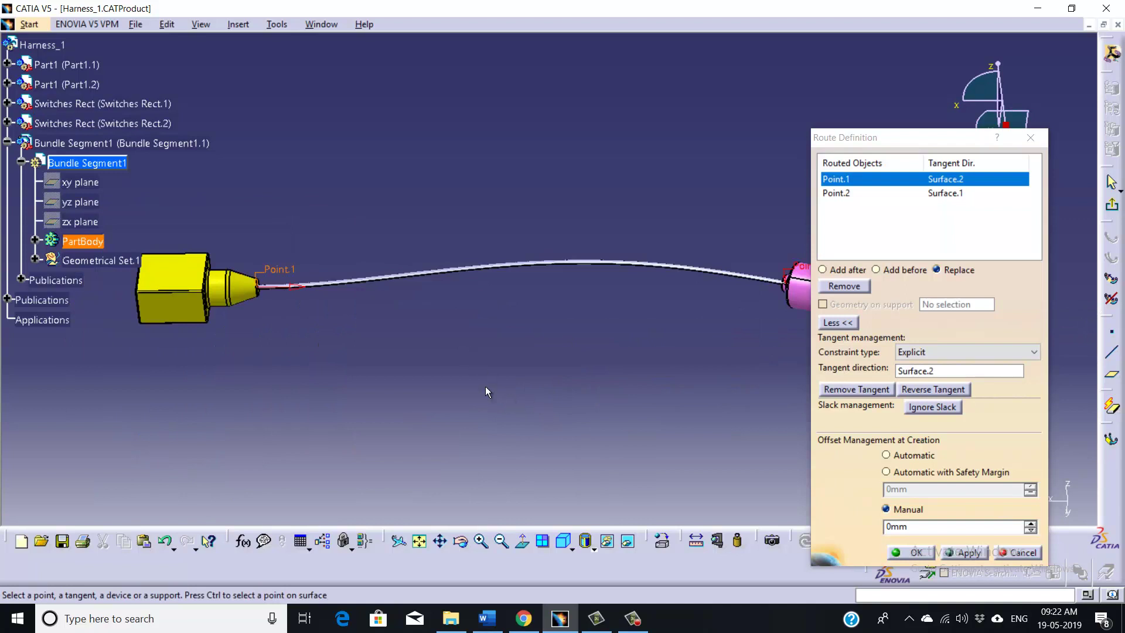
- Accept the route and confirm Bundle Segment1 with 1% slack and the bend radius ratio enabled
middle_drag(596, 388, 606, 358)
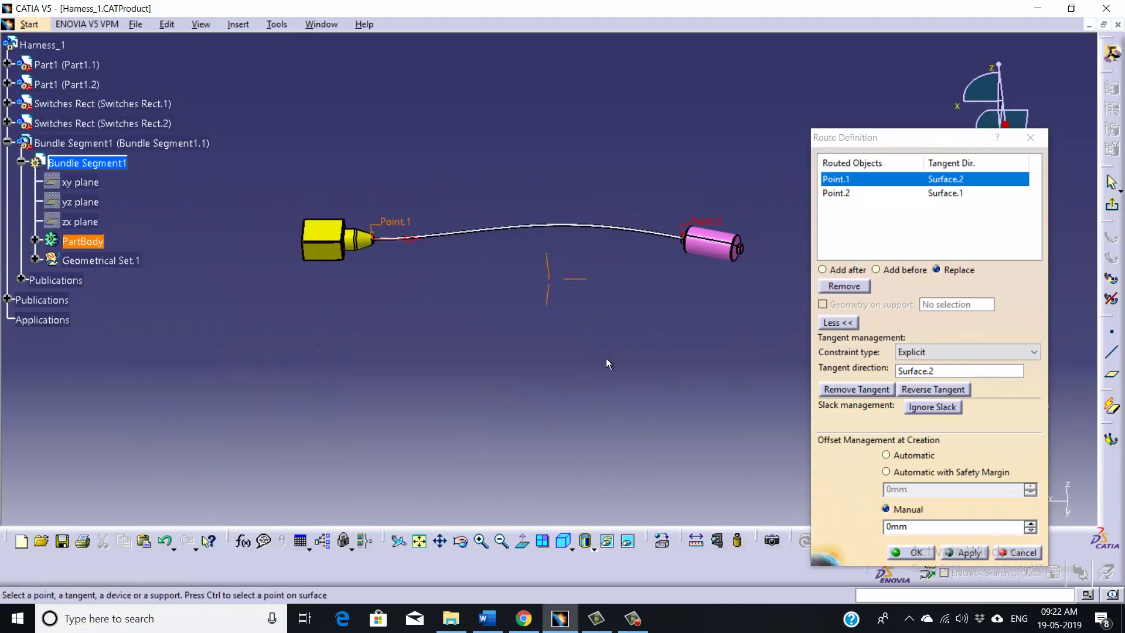
click(916, 552)
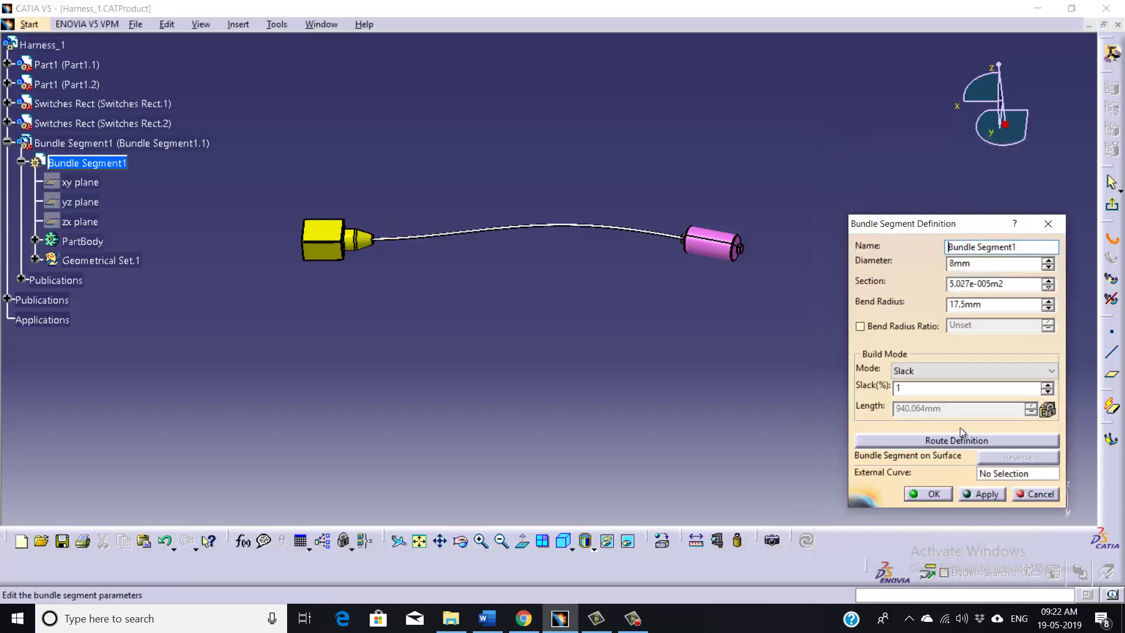
click(1046, 392)
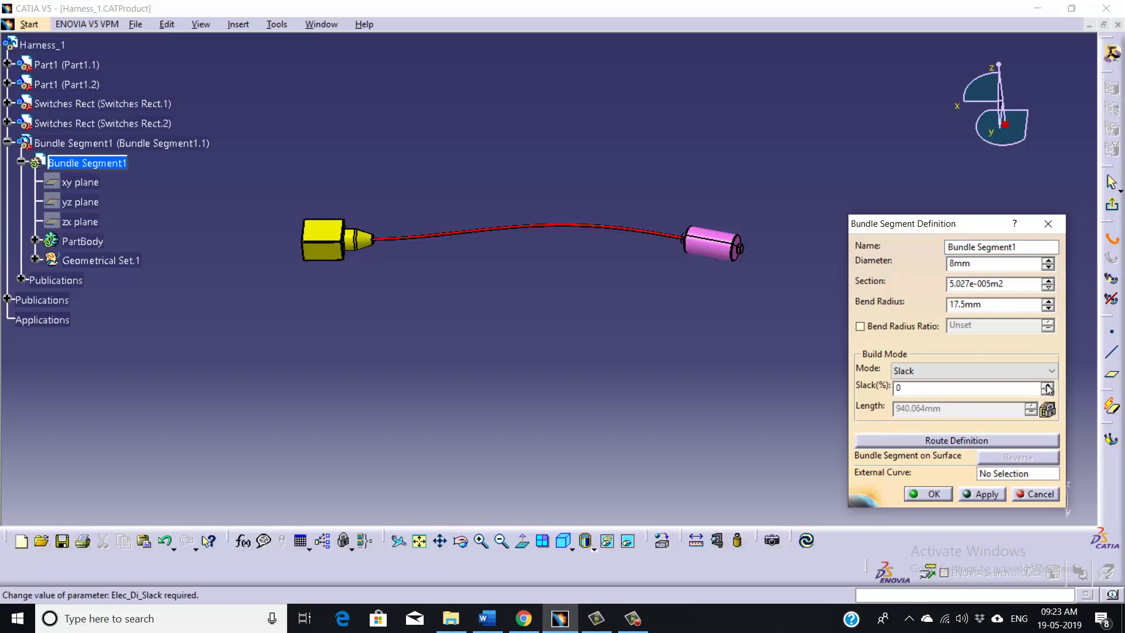
click(1047, 385)
click(860, 327)
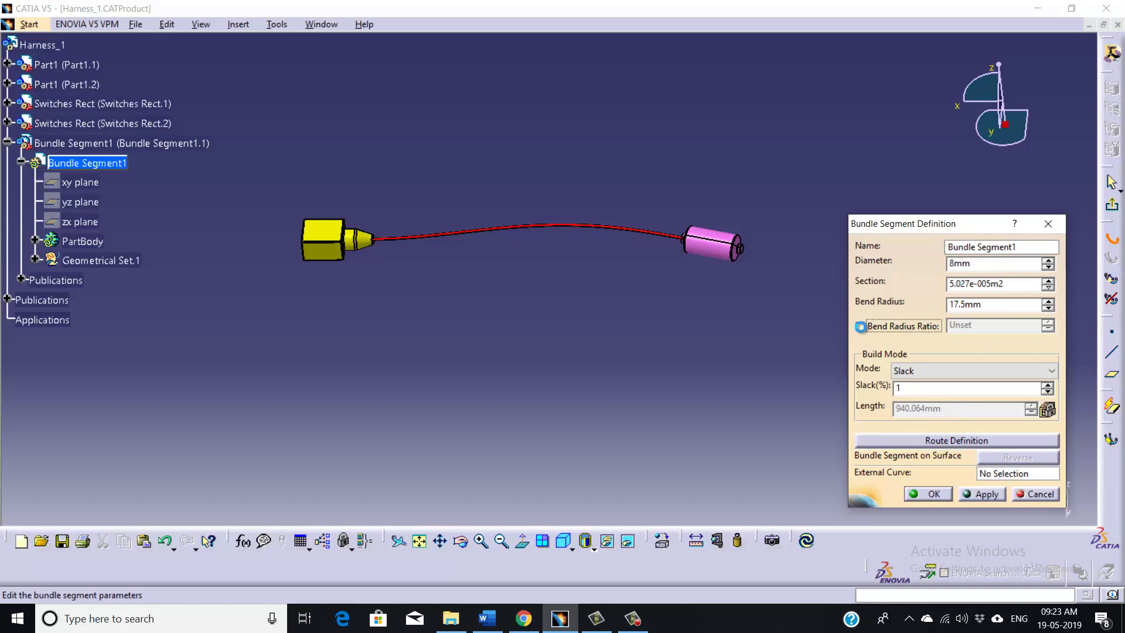
click(982, 496)
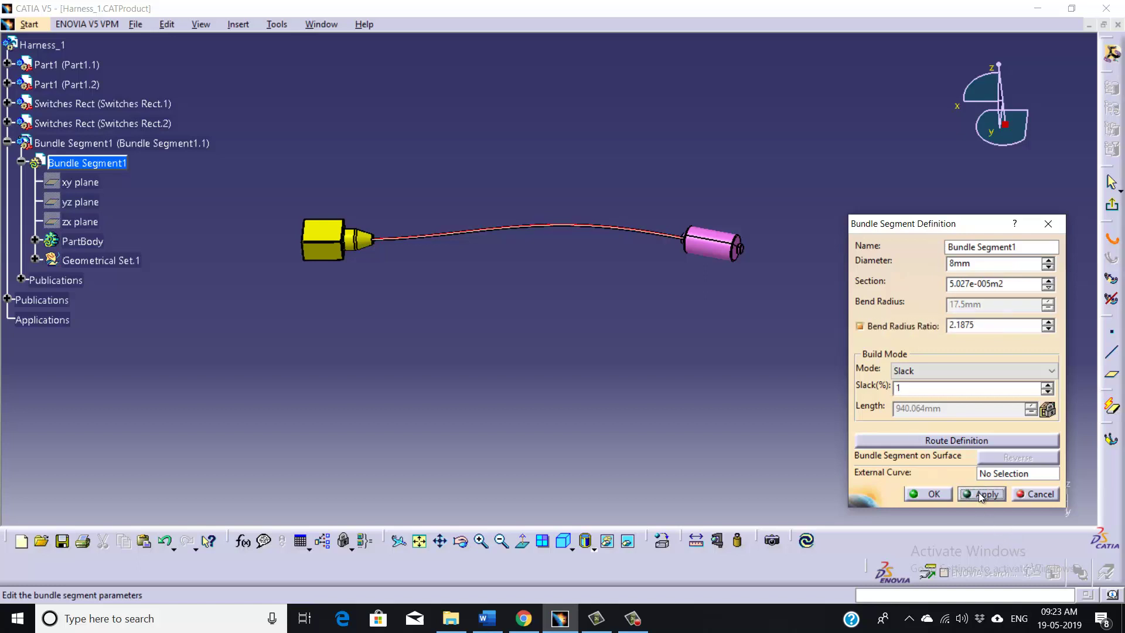
click(933, 494)
- Update the Bundle Segment1 part and exit its workbench to return to the Harness_1 assembly
middle_drag(578, 347, 589, 218)
middle_drag(674, 316, 682, 369)
middle_drag(445, 268, 572, 235)
middle_drag(692, 306, 365, 297)
middle_drag(736, 334, 722, 371)
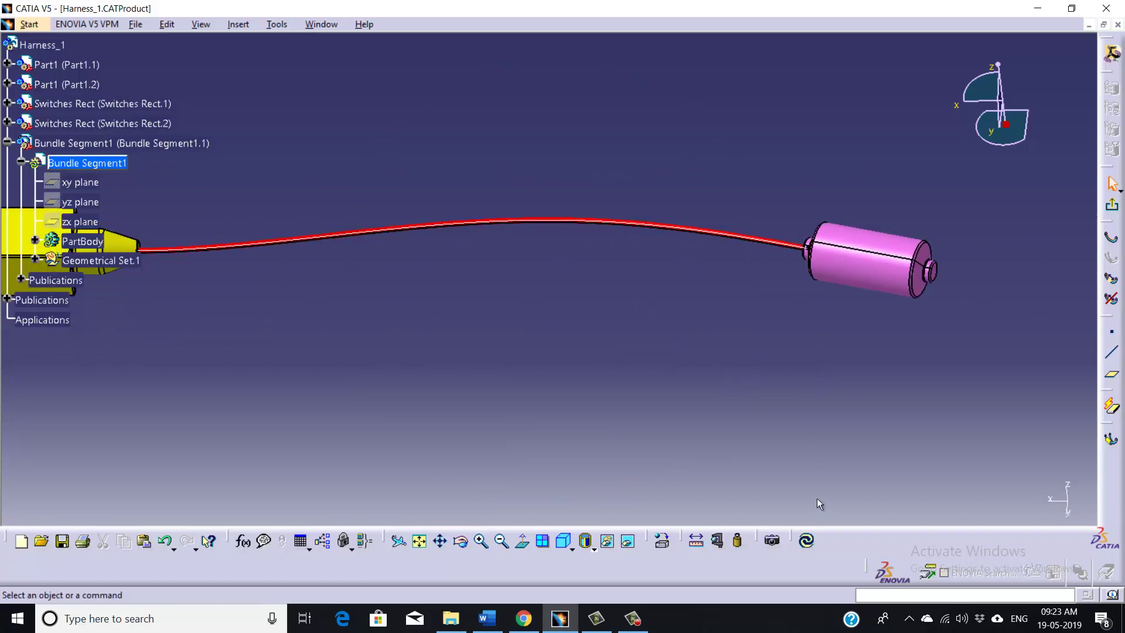
click(807, 542)
click(563, 540)
middle_drag(845, 283, 468, 328)
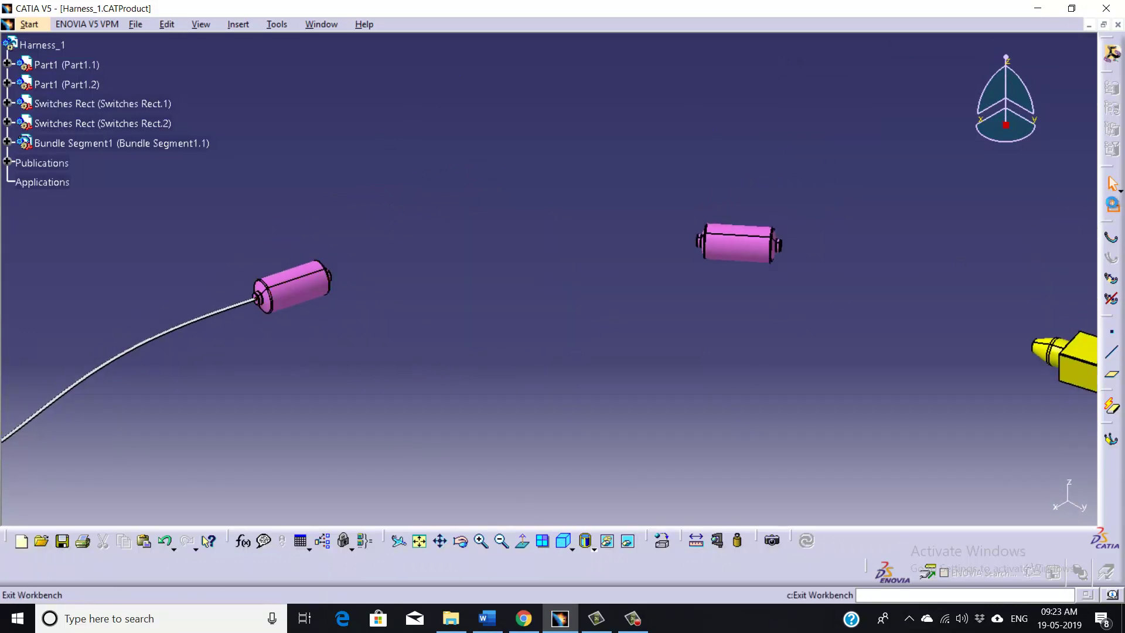
click(1111, 205)
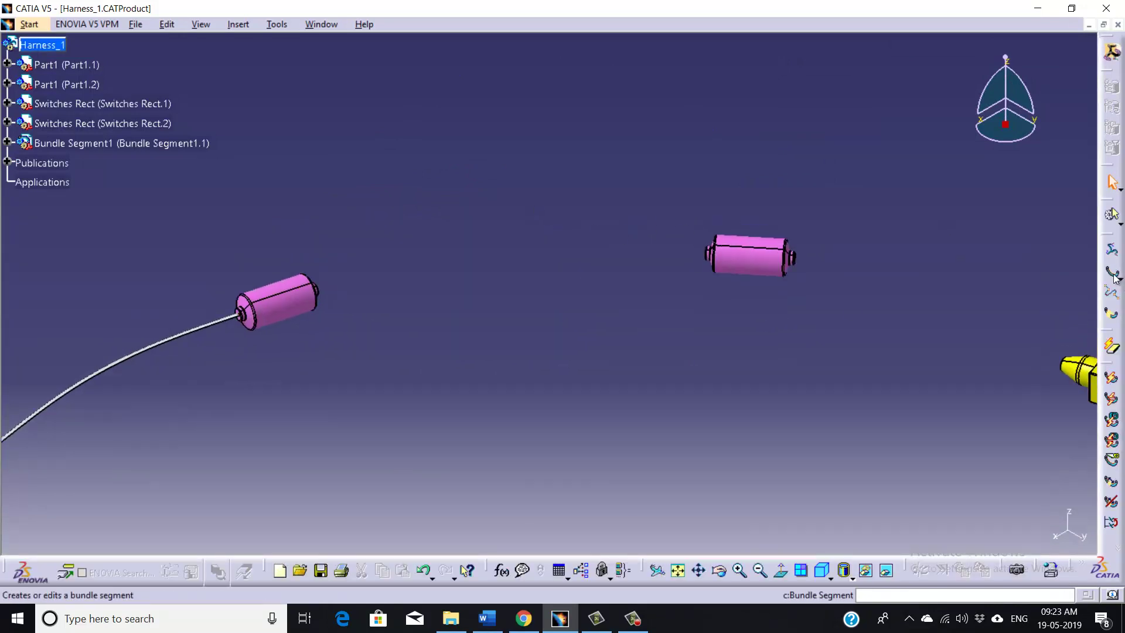
- Start a second bundle segment and make the centre of Part1.1's free end face its first route point
click(1119, 280)
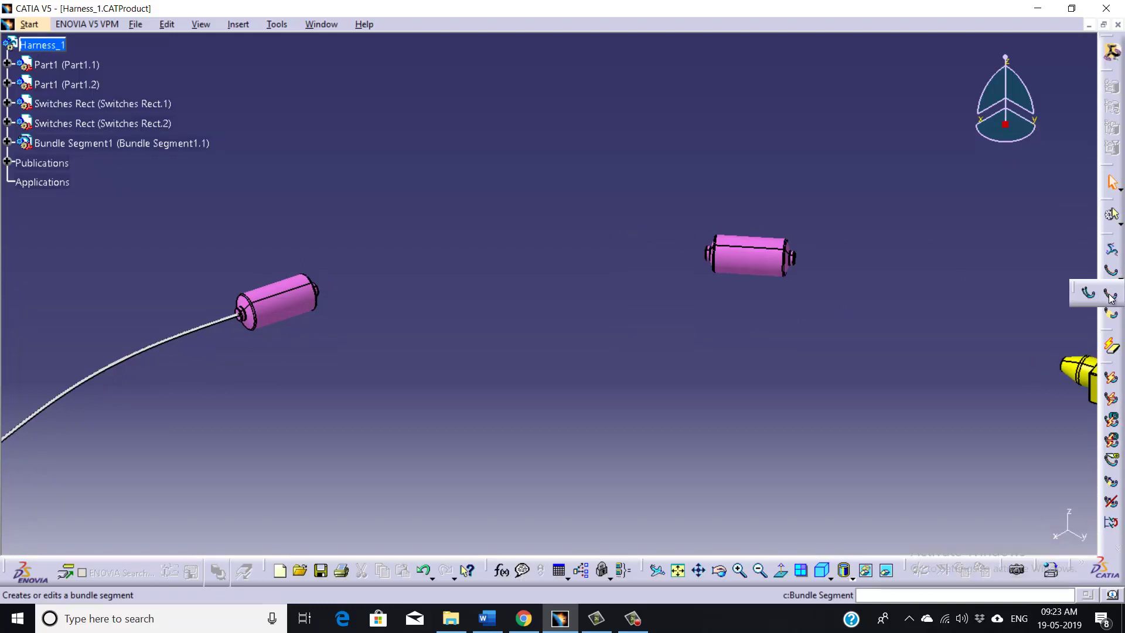
click(1110, 296)
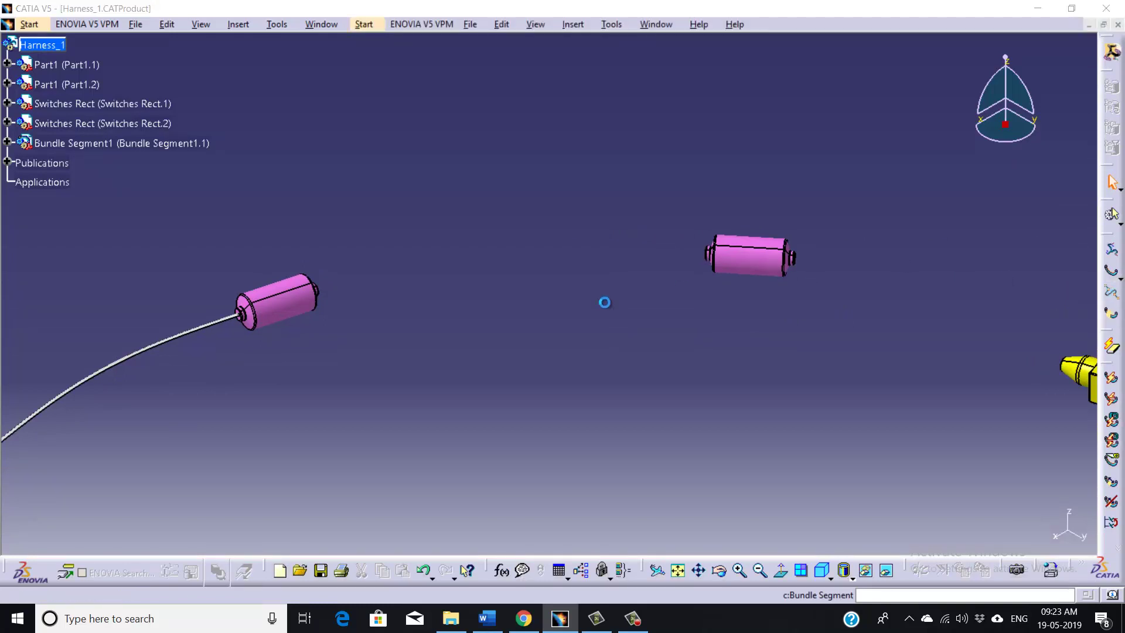
middle_drag(402, 316, 471, 168)
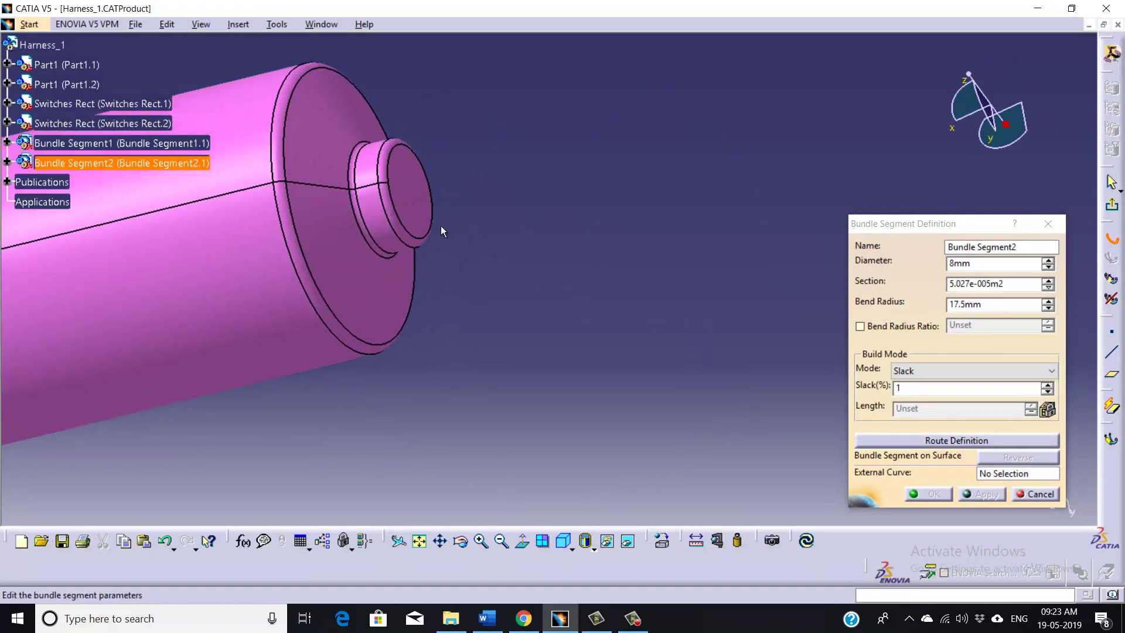
click(957, 444)
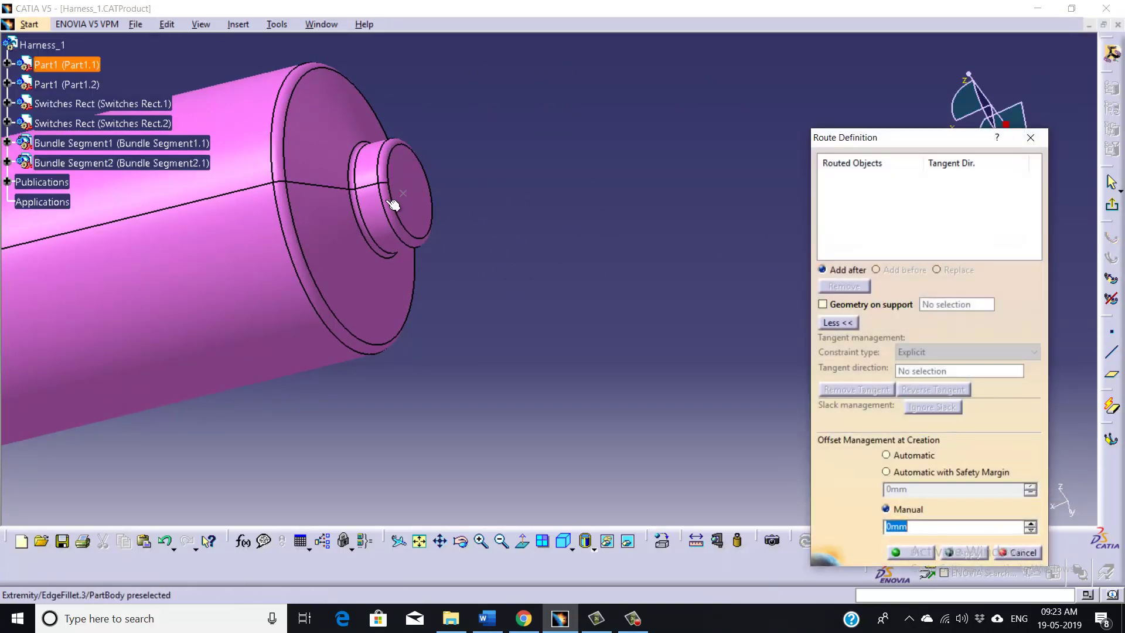
- Add the centre of Part1.2's near end face as the second point of Bundle Segment2's route
middle_drag(532, 220, 586, 399)
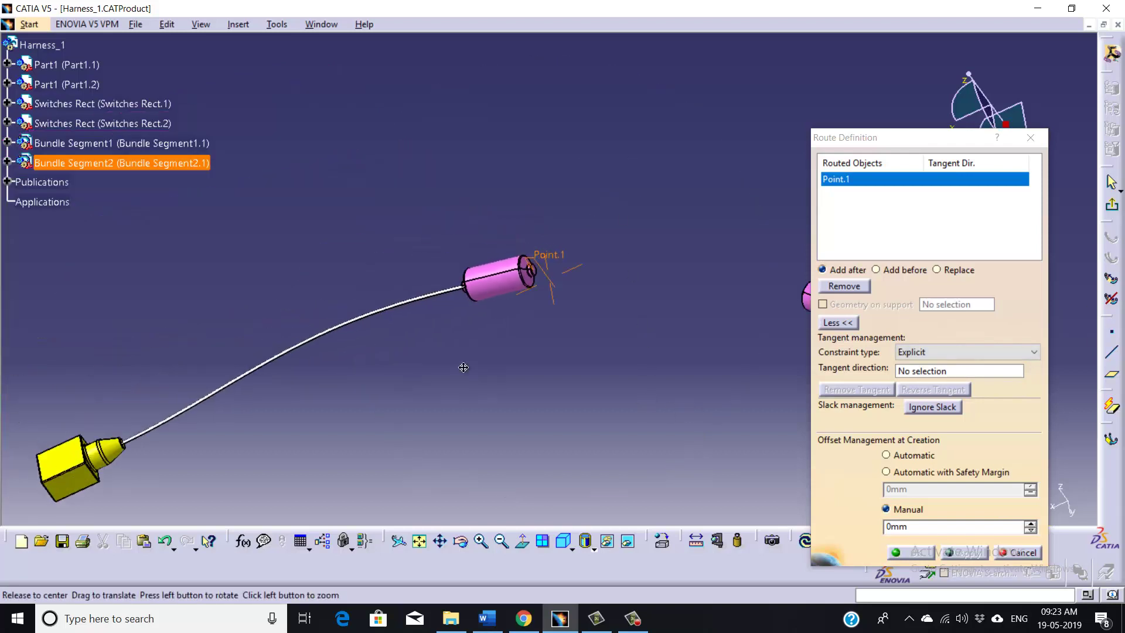
middle_drag(465, 367, 503, 147)
middle_drag(252, 276, 619, 261)
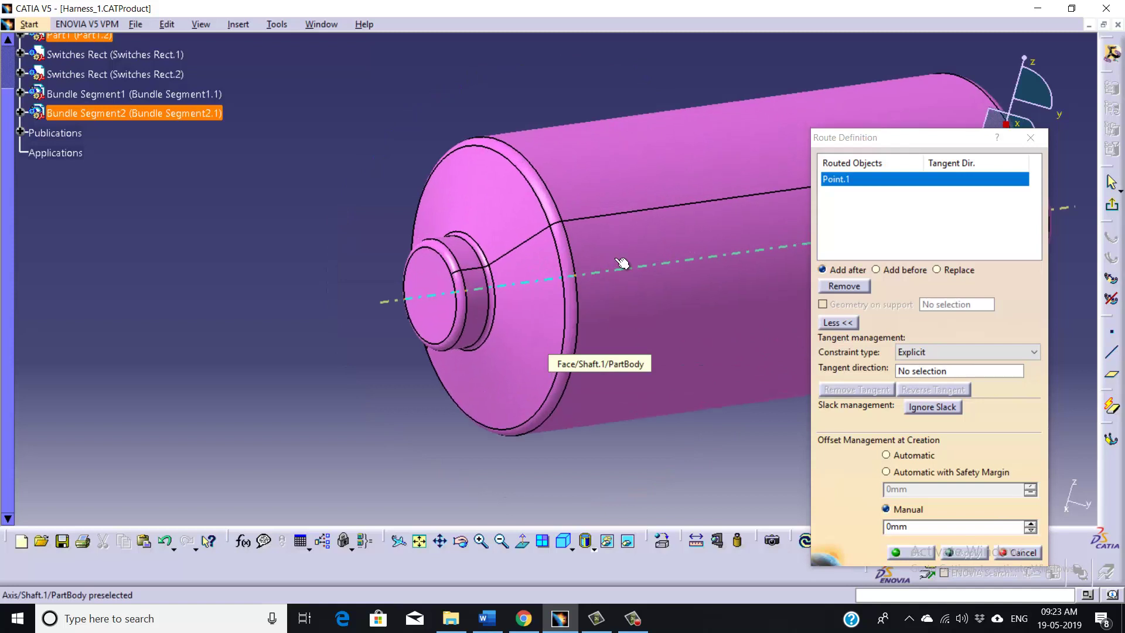
click(461, 273)
middle_drag(492, 283, 448, 371)
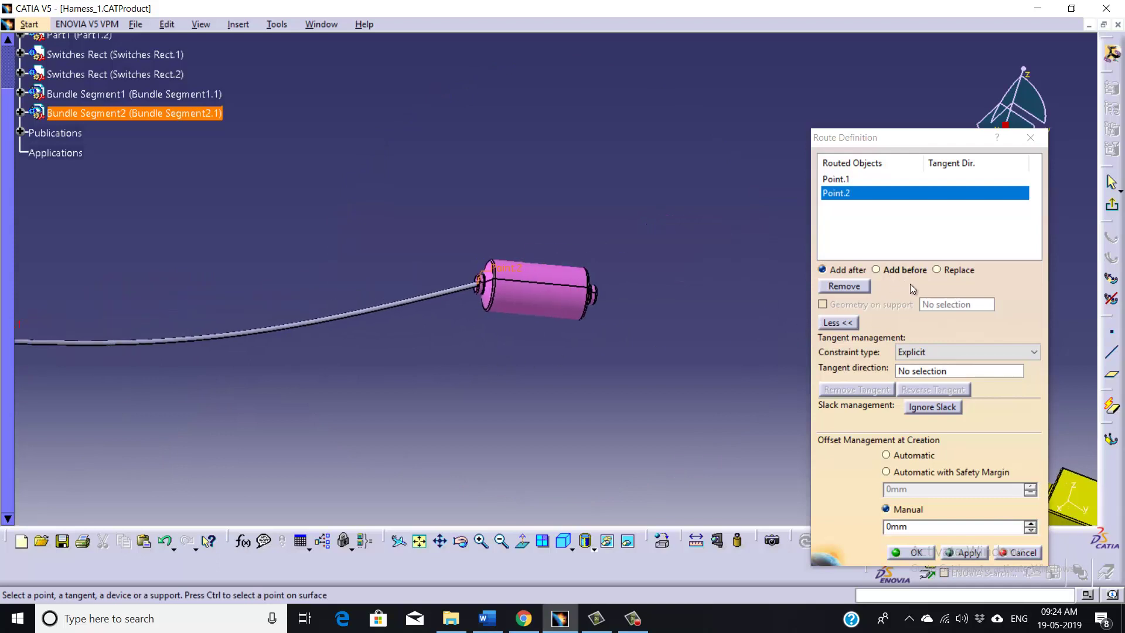
- Use Replace mode on Point.2 and take its tangent direction from Part1.2's near end face
click(939, 270)
middle_drag(455, 380, 371, 266)
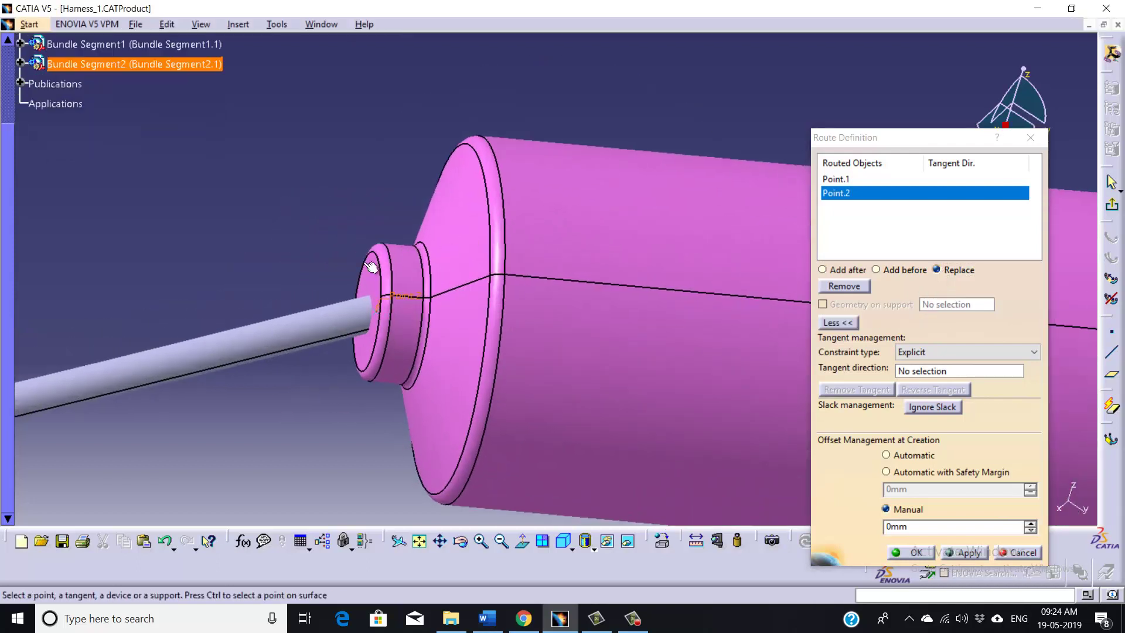
click(377, 285)
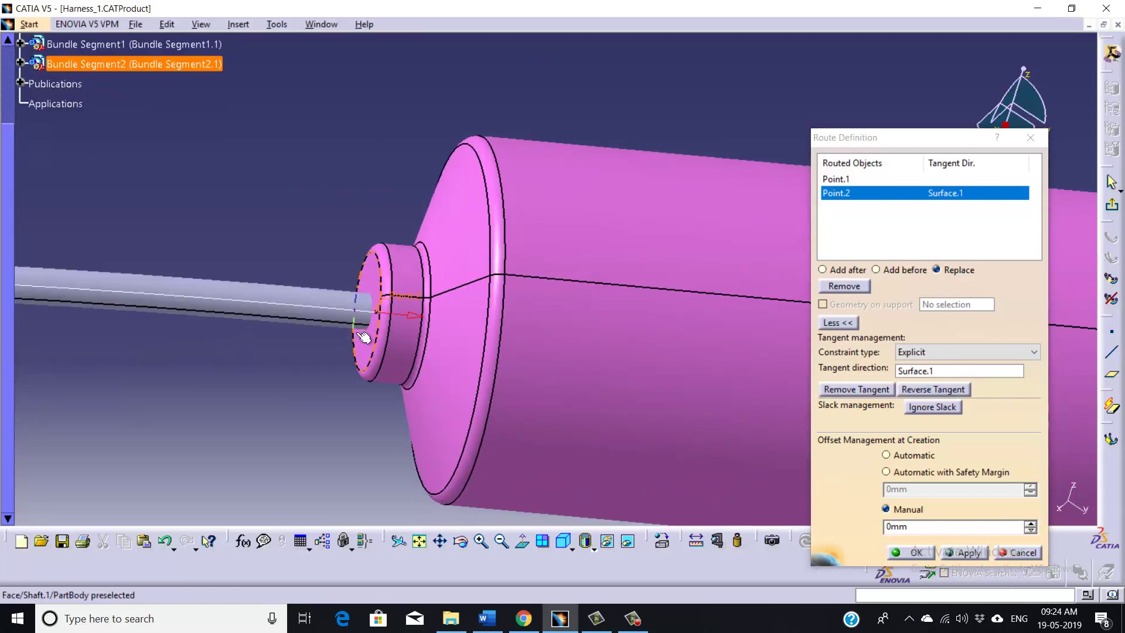
middle_drag(339, 336, 371, 449)
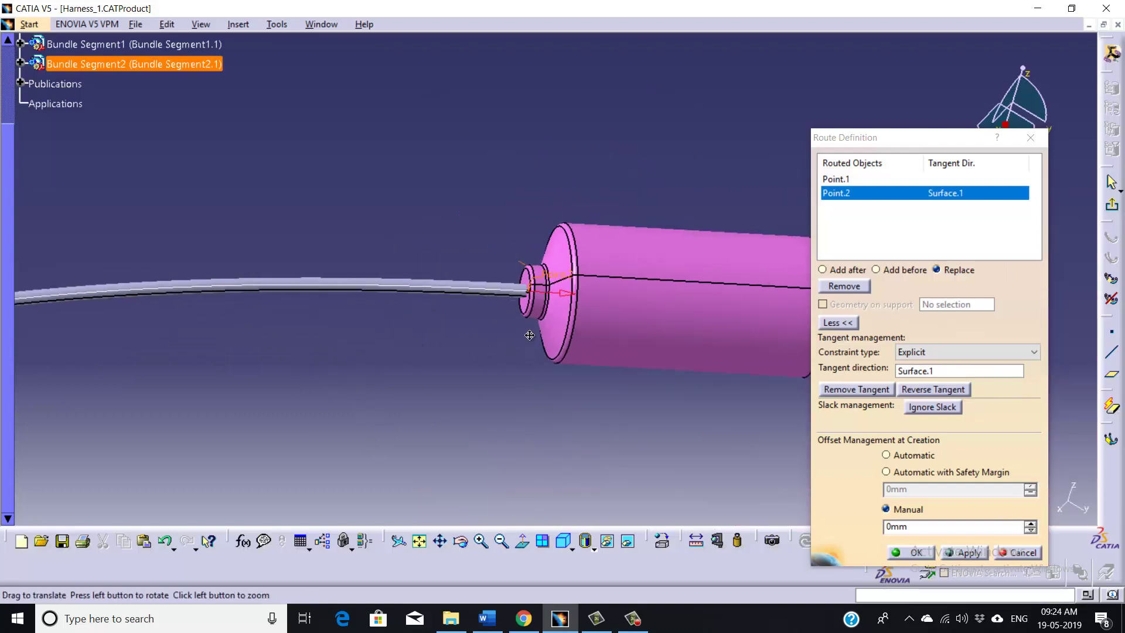
- Try reversing the tangent at Point.2 on Part1.2 and flip it back to its original direction
middle_drag(529, 335, 697, 296)
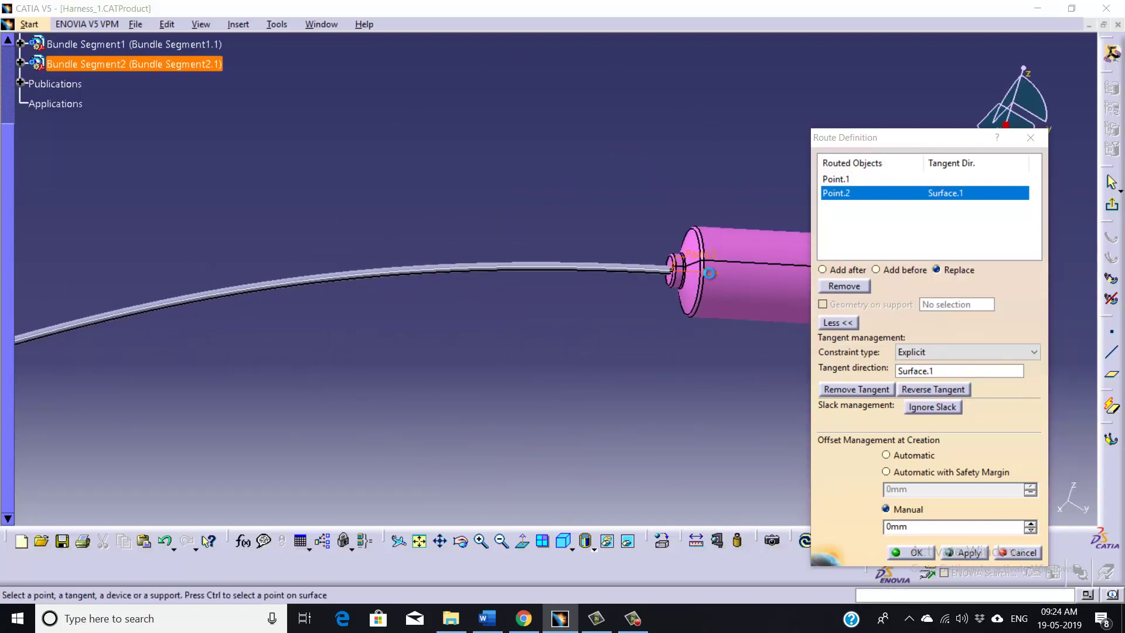
click(709, 273)
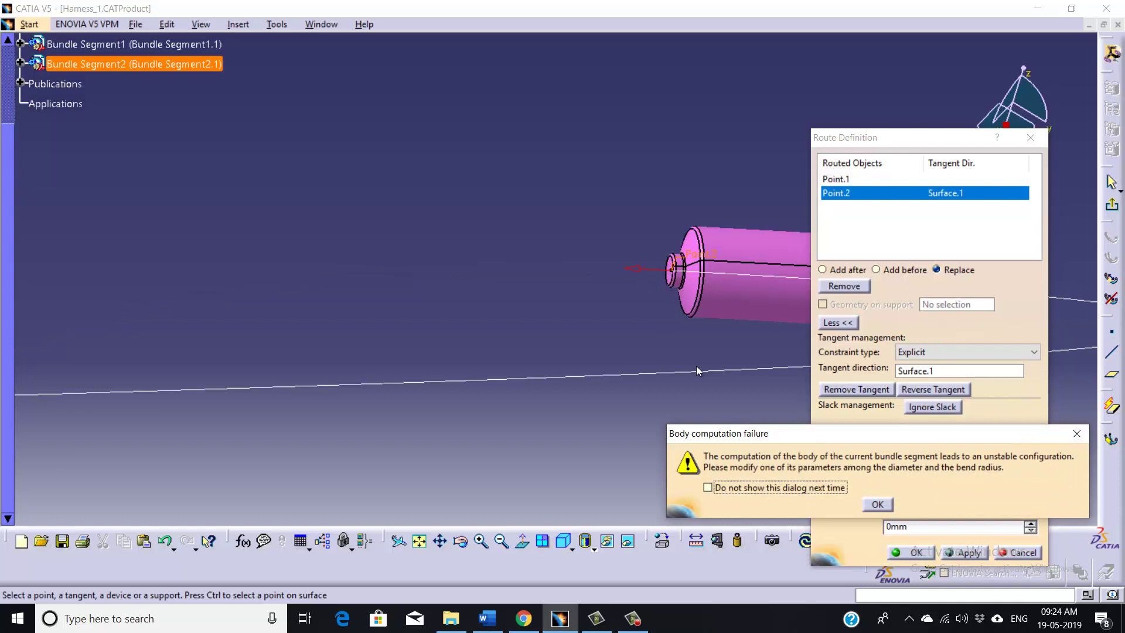
key(Return)
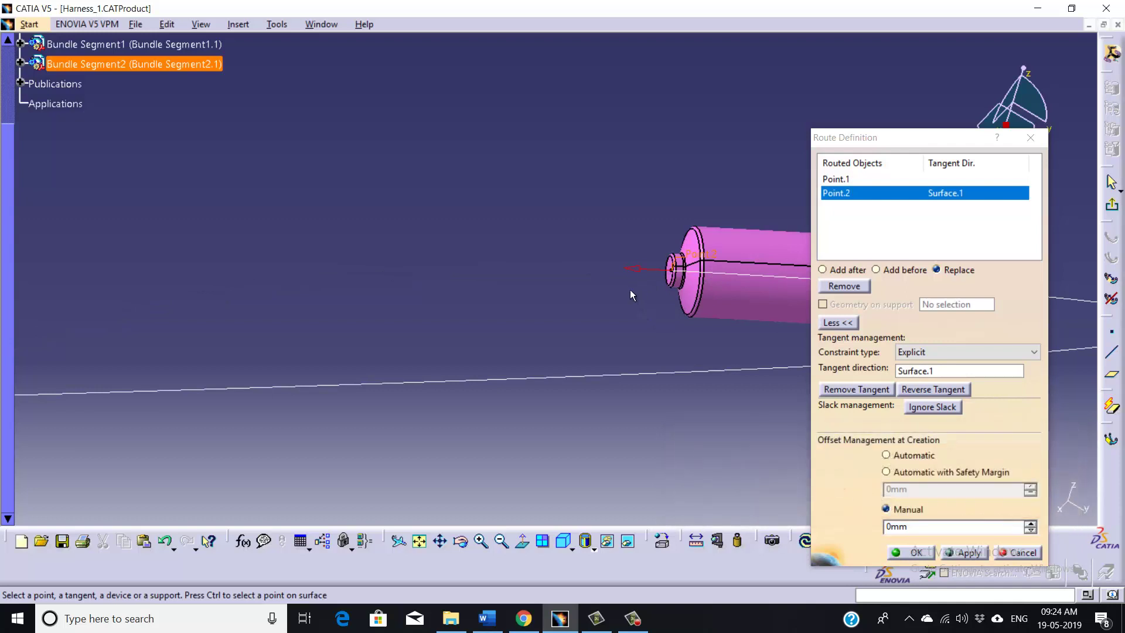
click(635, 268)
- Set the tangent direction of Point.1 in Bundle Segment2's route from Part1.1's free end face
middle_drag(587, 336, 645, 246)
middle_drag(590, 294, 491, 229)
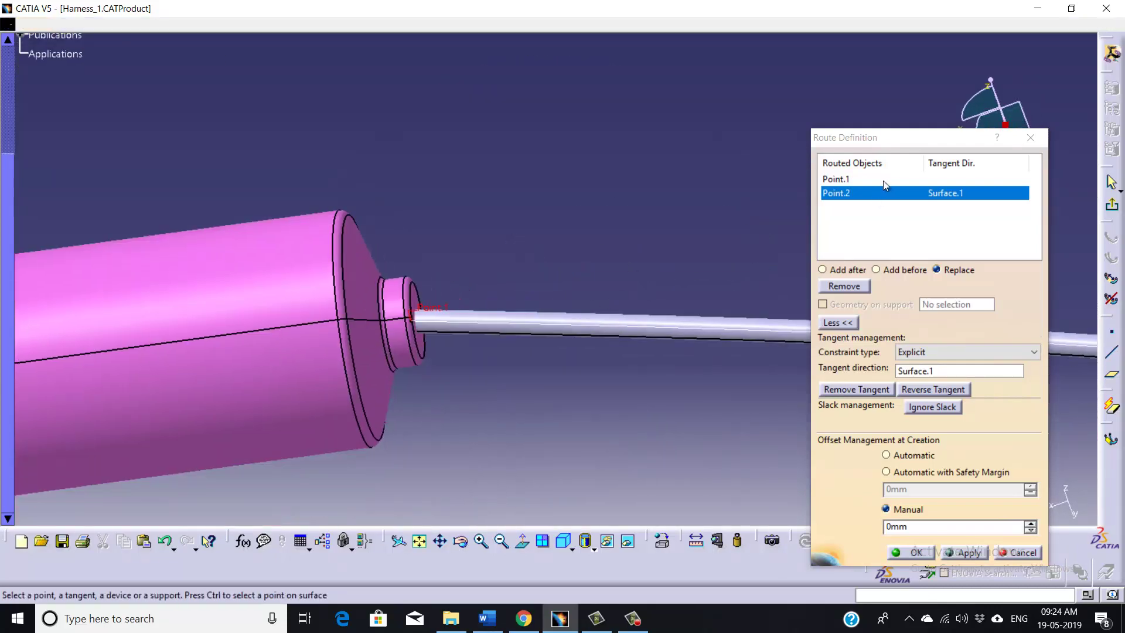
click(883, 181)
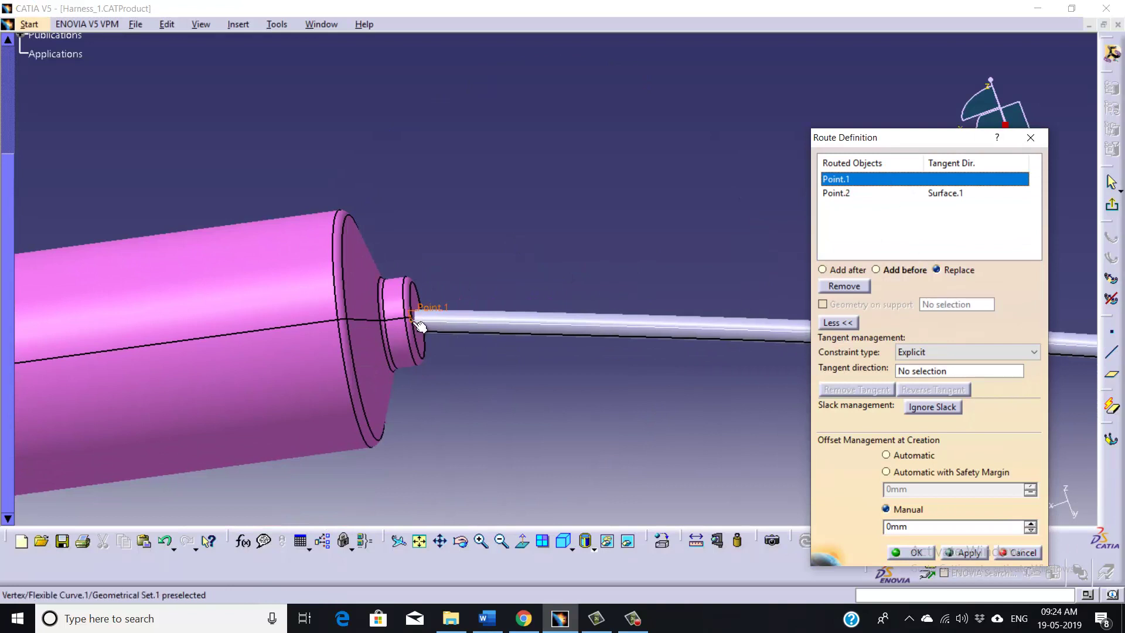
click(421, 300)
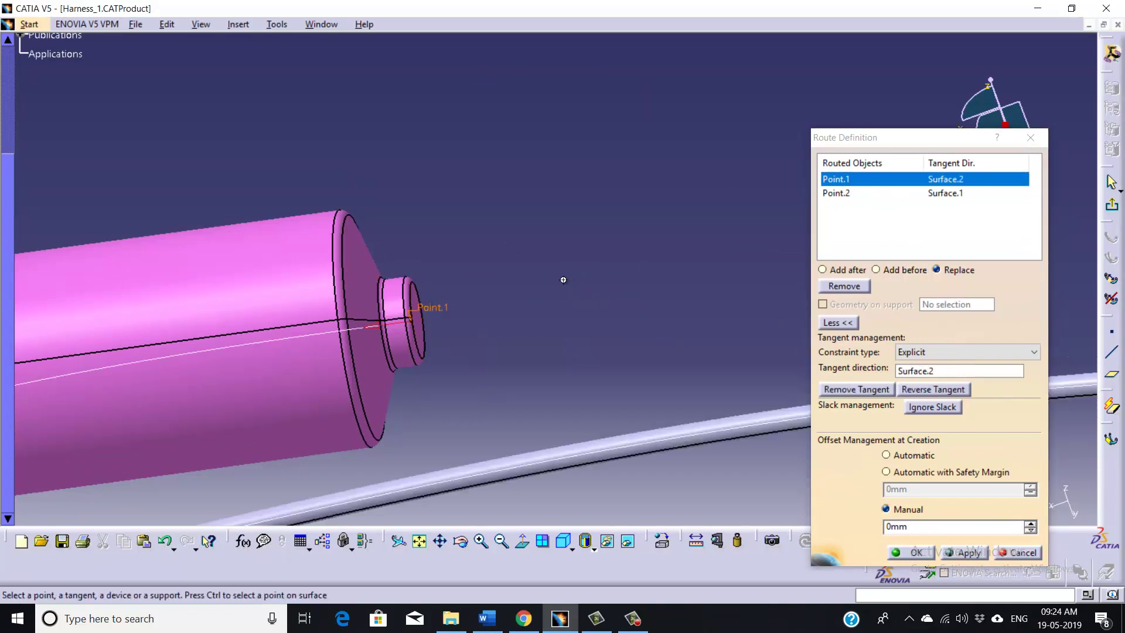
- Reverse the tangent at Point.1 so Bundle Segment2 runs outward from Part1.1, and accept the route
middle_drag(423, 302, 565, 337)
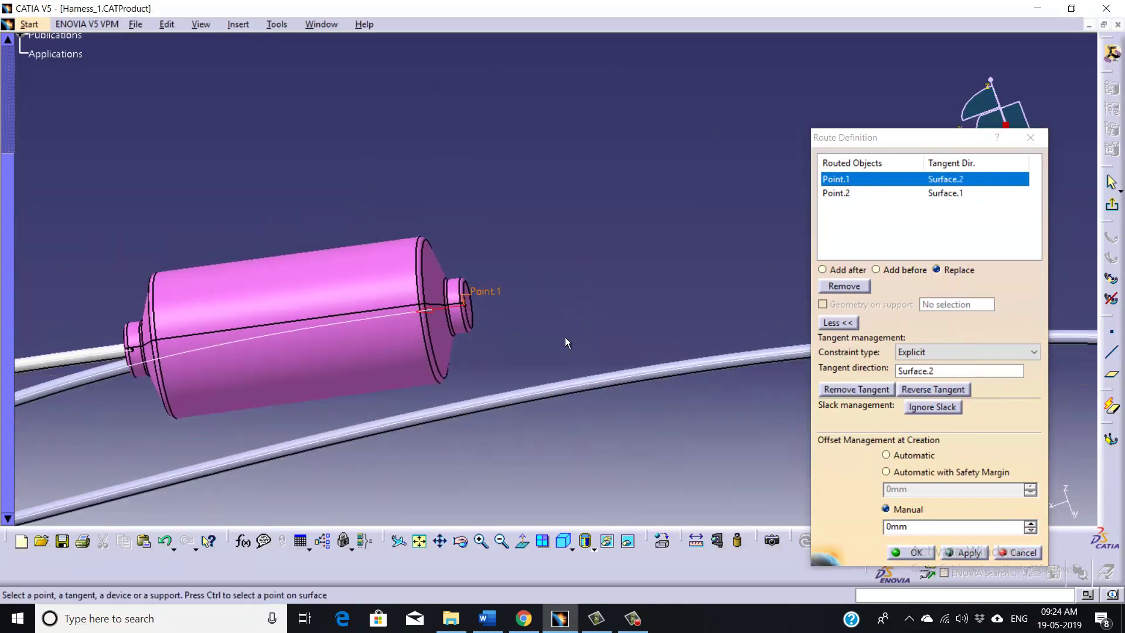
click(429, 310)
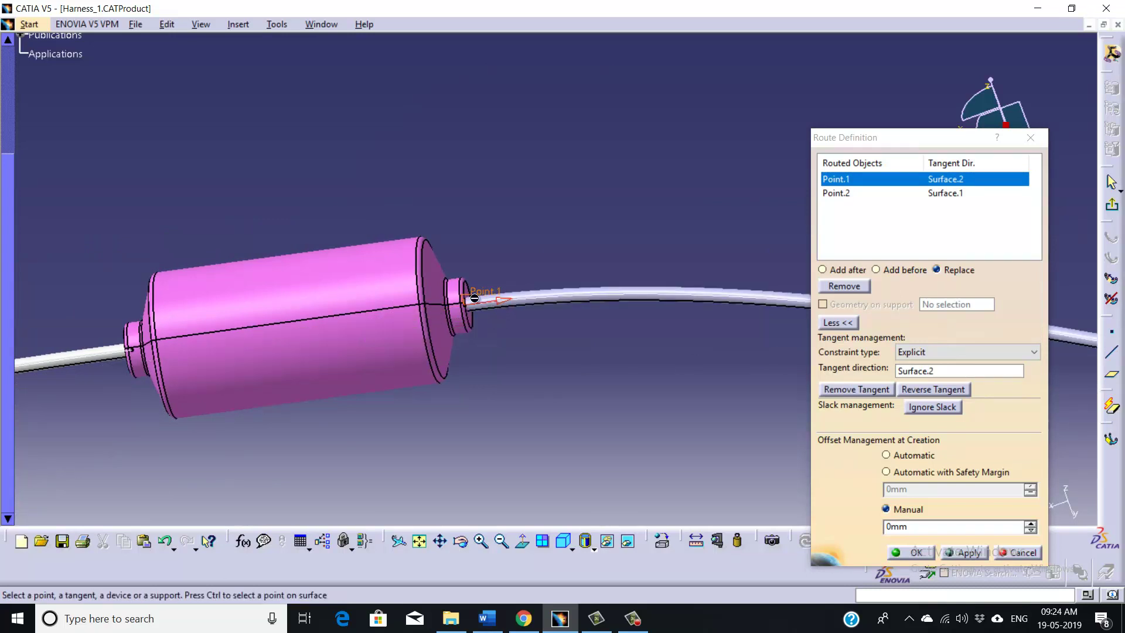
mouse_move(568, 325)
middle_down()
mouse_move(628, 447)
mouse_move(440, 309)
mouse_move(630, 409)
mouse_move(519, 406)
mouse_move(401, 353)
mouse_move(536, 355)
middle_up()
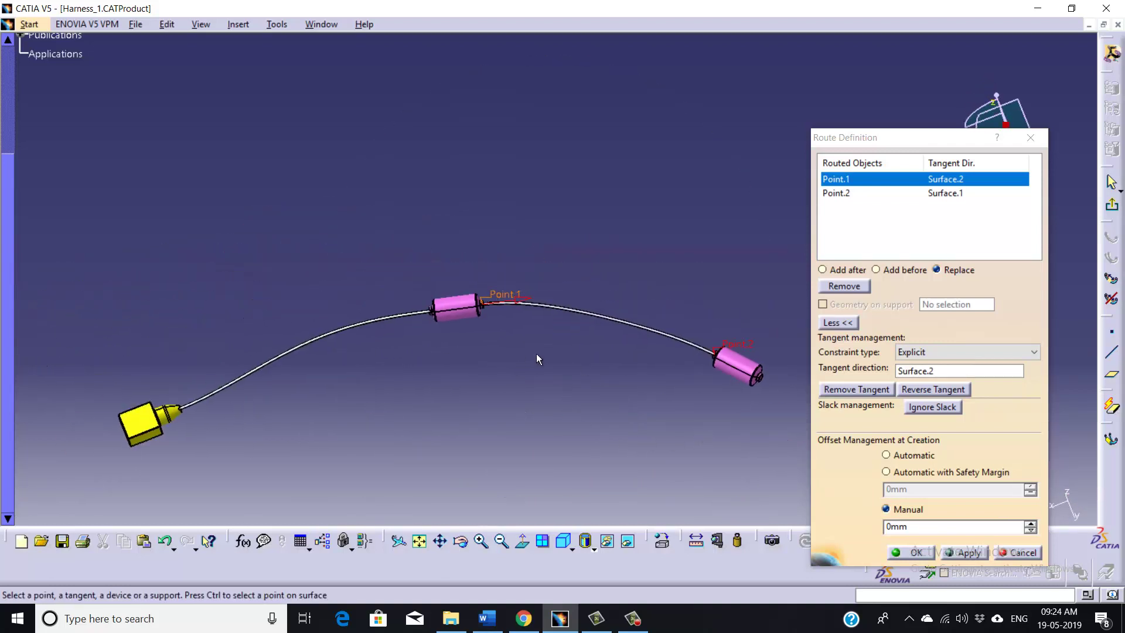
click(911, 553)
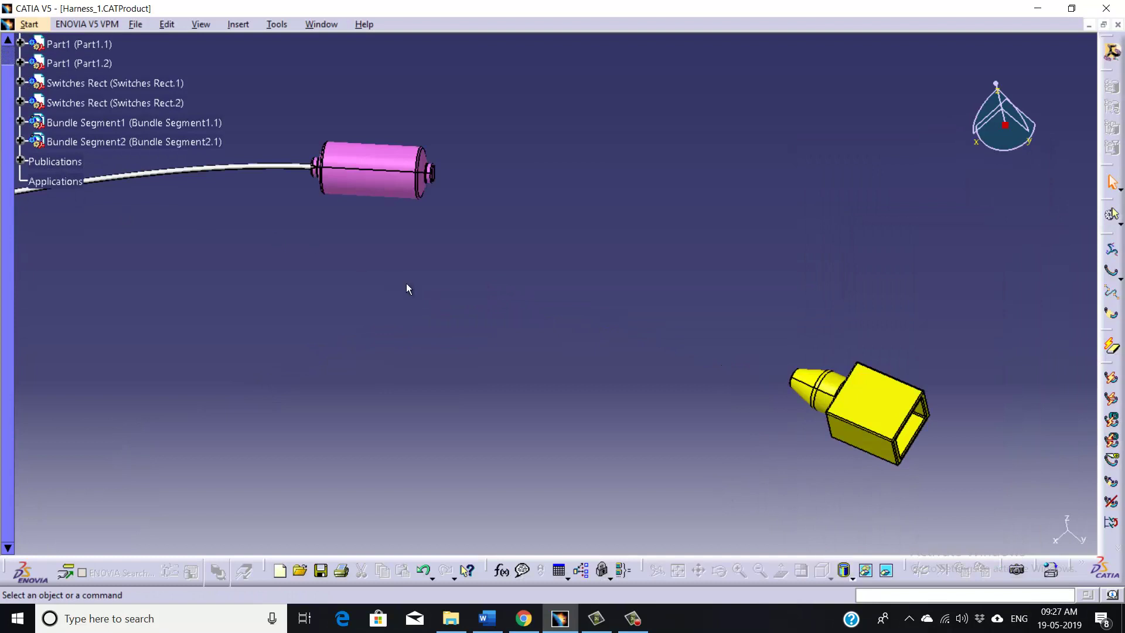
- Start a third bundle segment and make the centre of Part1.2's free end face its first route point
middle_drag(409, 288, 757, 399)
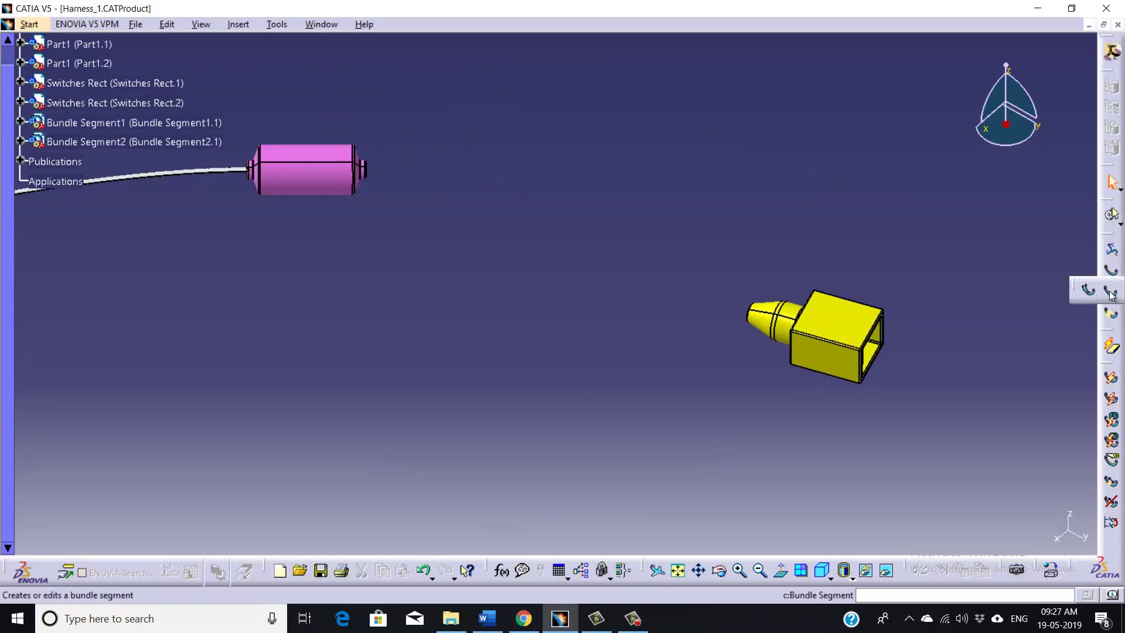
click(1101, 292)
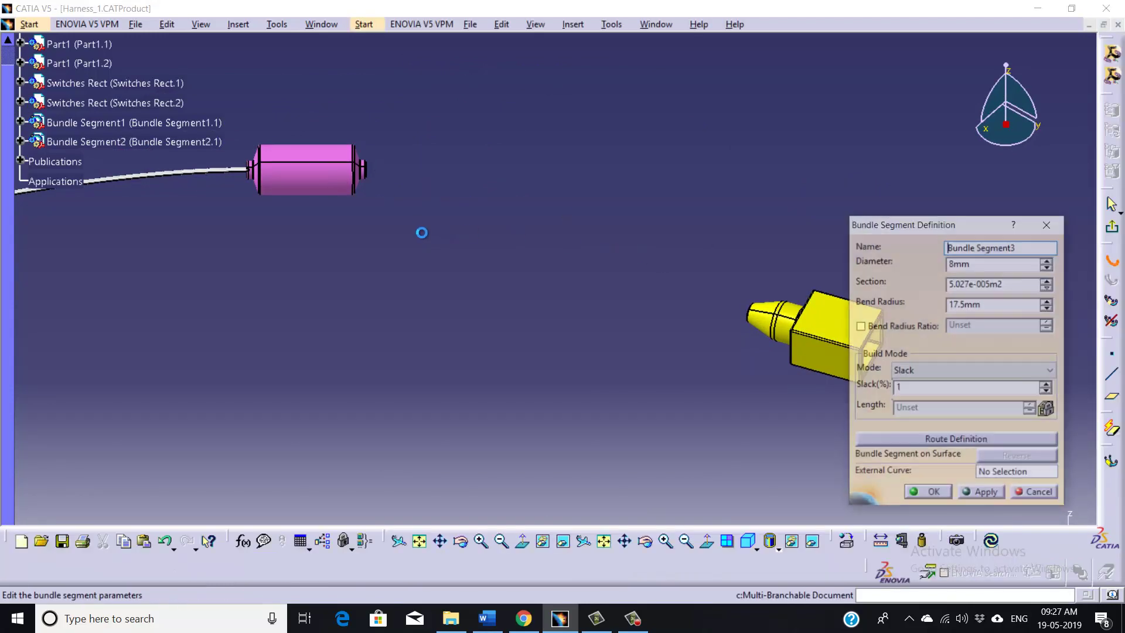
middle_drag(422, 231, 478, 206)
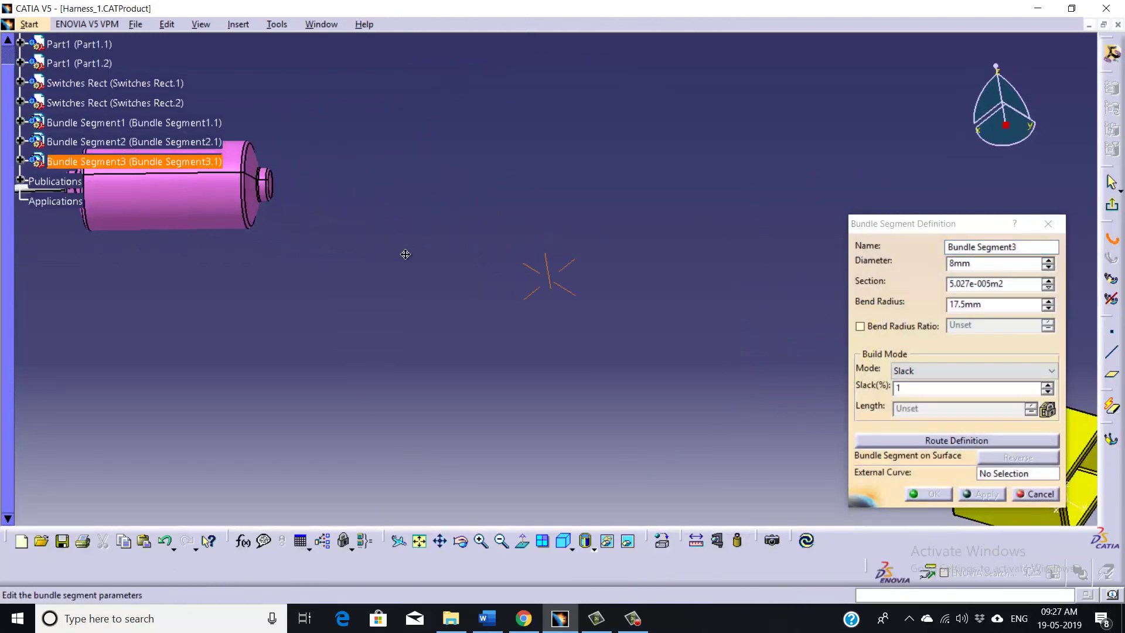
middle_drag(404, 253, 558, 312)
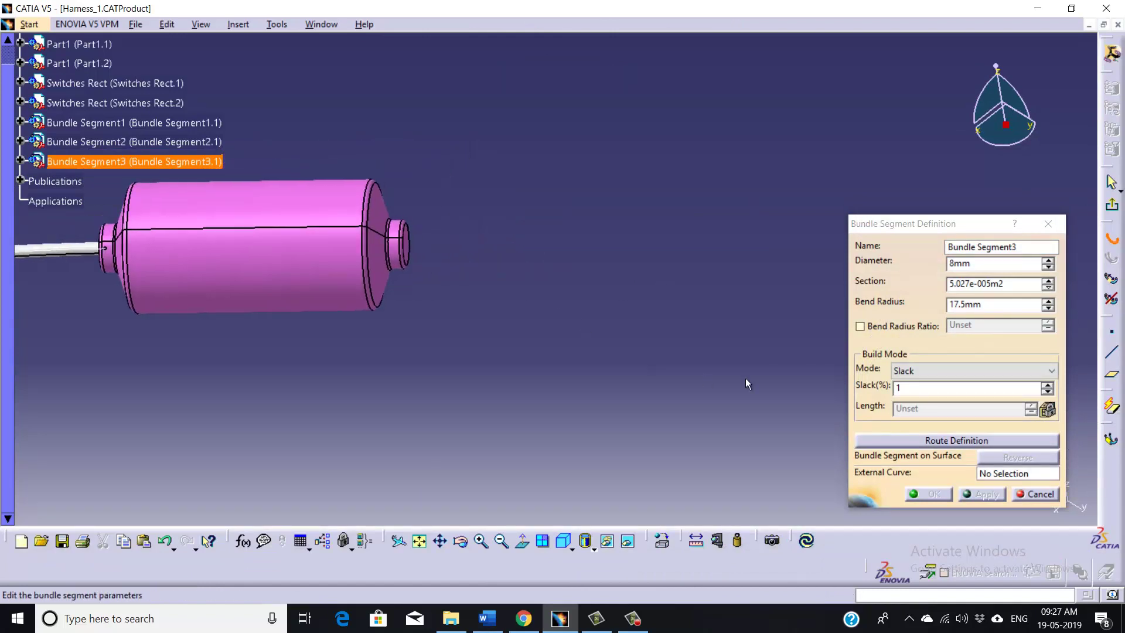
click(930, 442)
middle_drag(453, 350, 640, 292)
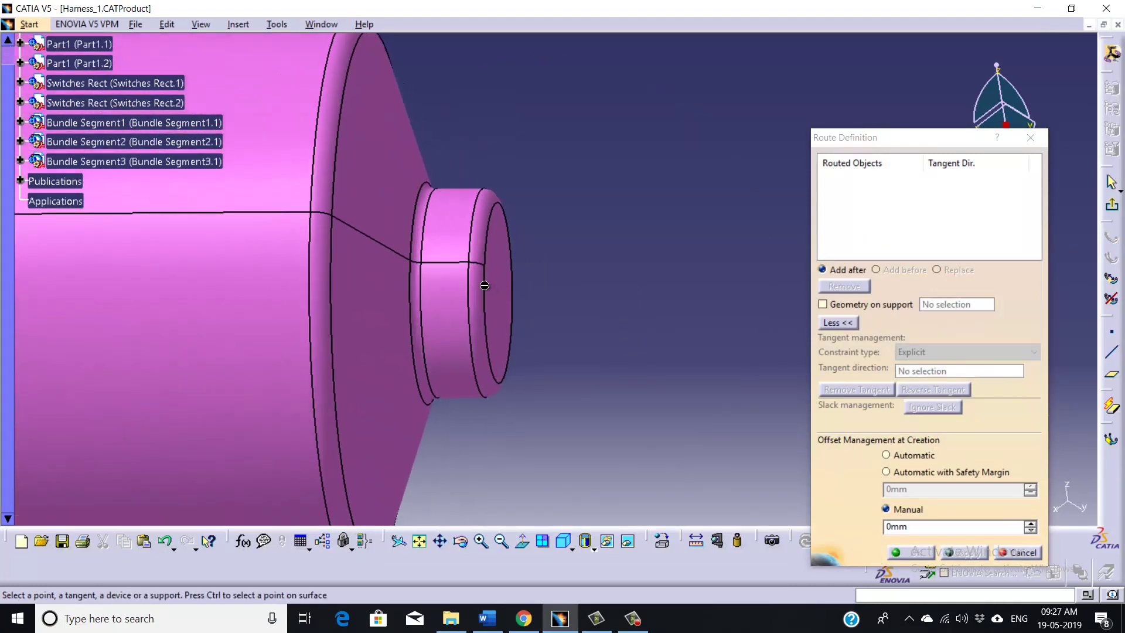
click(479, 262)
- Add the centre of Switches Rect.1's tapered end face as the second point of Bundle Segment3's route
middle_drag(580, 258, 478, 248)
middle_drag(439, 304, 532, 294)
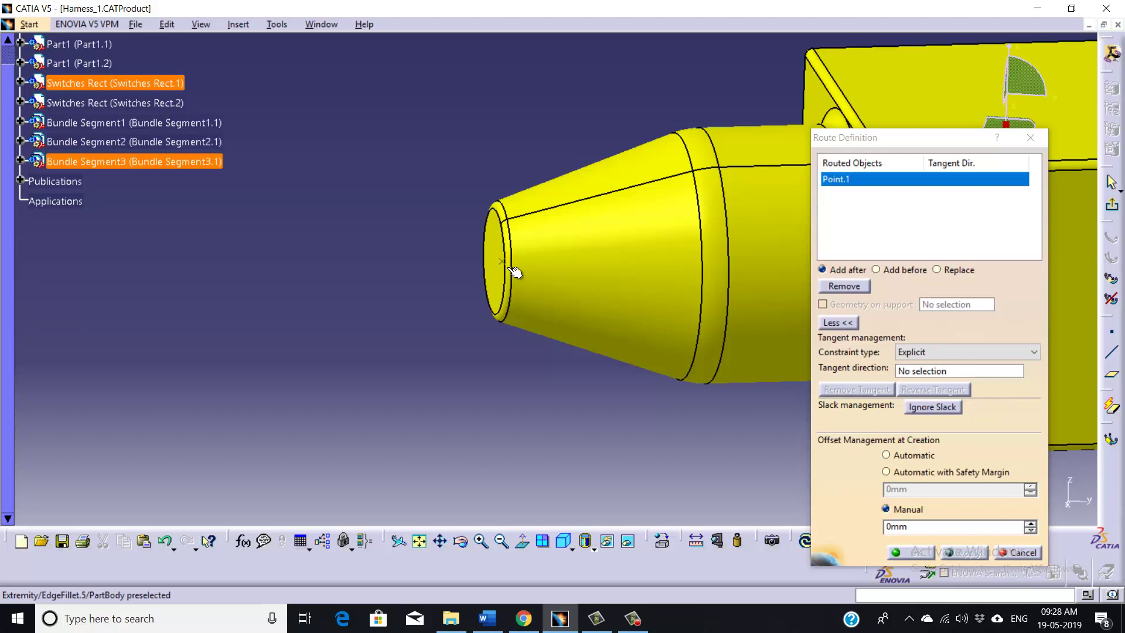
click(508, 268)
middle_drag(534, 260, 516, 332)
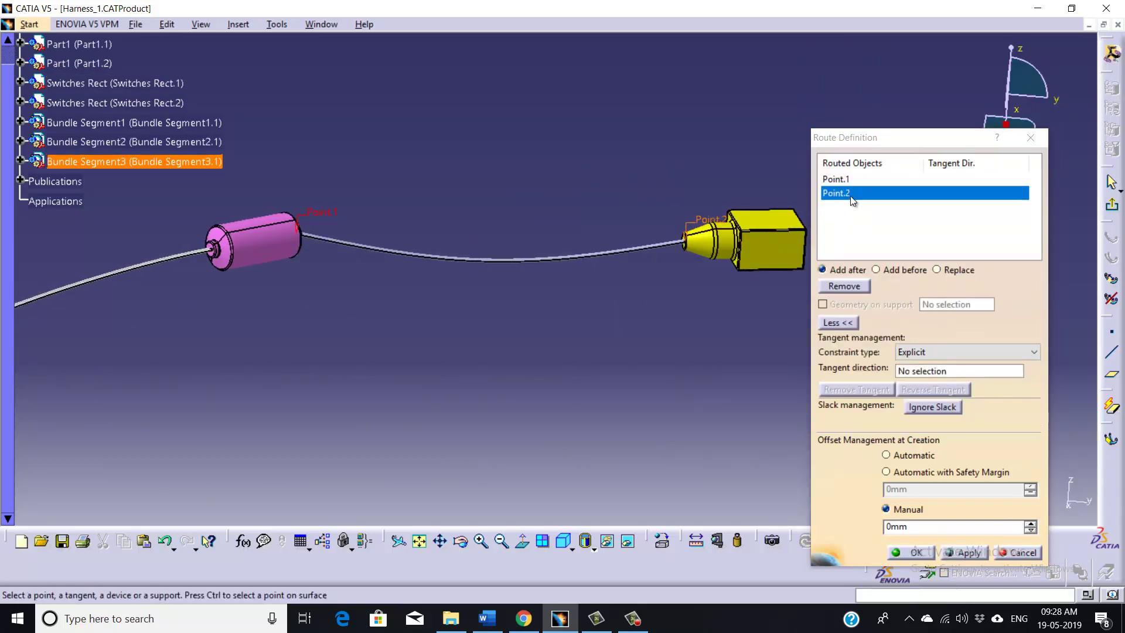
- Using the Replace option, set Point.1's tangent in Bundle Segment3 from Part1.2's free end face and reverse it to run outward
click(839, 179)
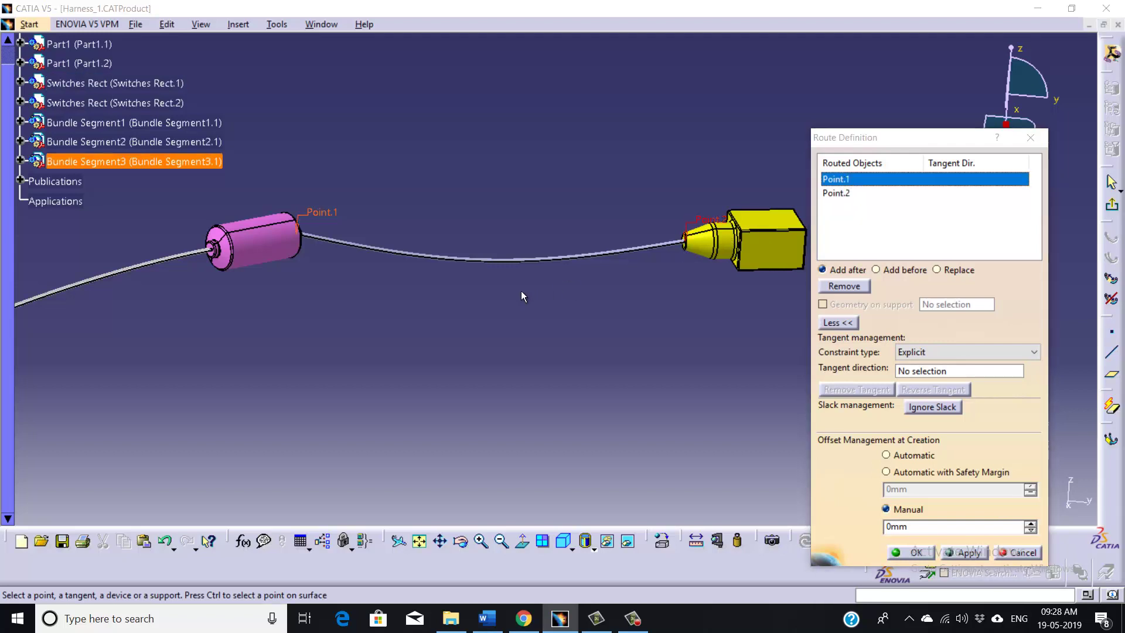
middle_drag(521, 297, 515, 371)
click(936, 271)
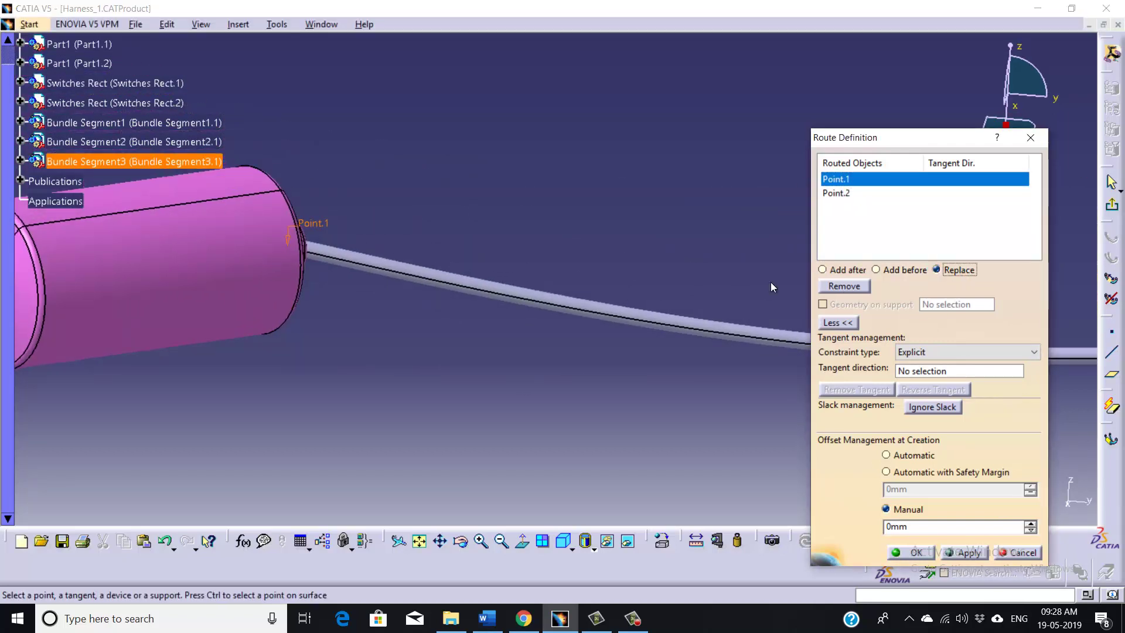
middle_drag(521, 262, 603, 243)
middle_drag(277, 315, 710, 460)
middle_drag(421, 364, 649, 238)
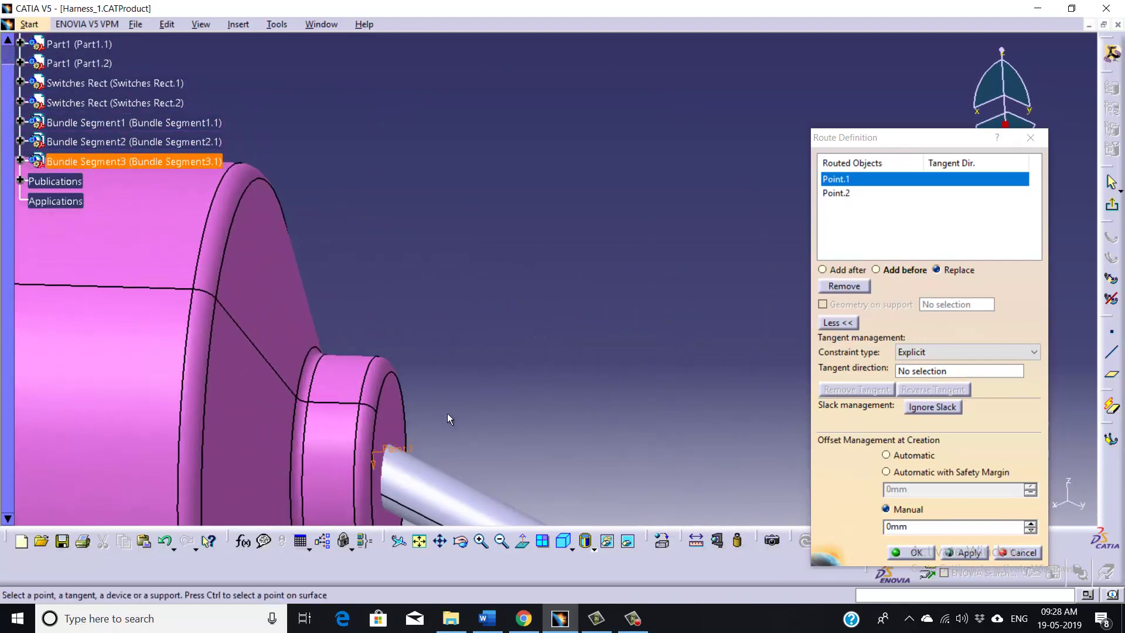
click(448, 413)
middle_drag(448, 413, 540, 255)
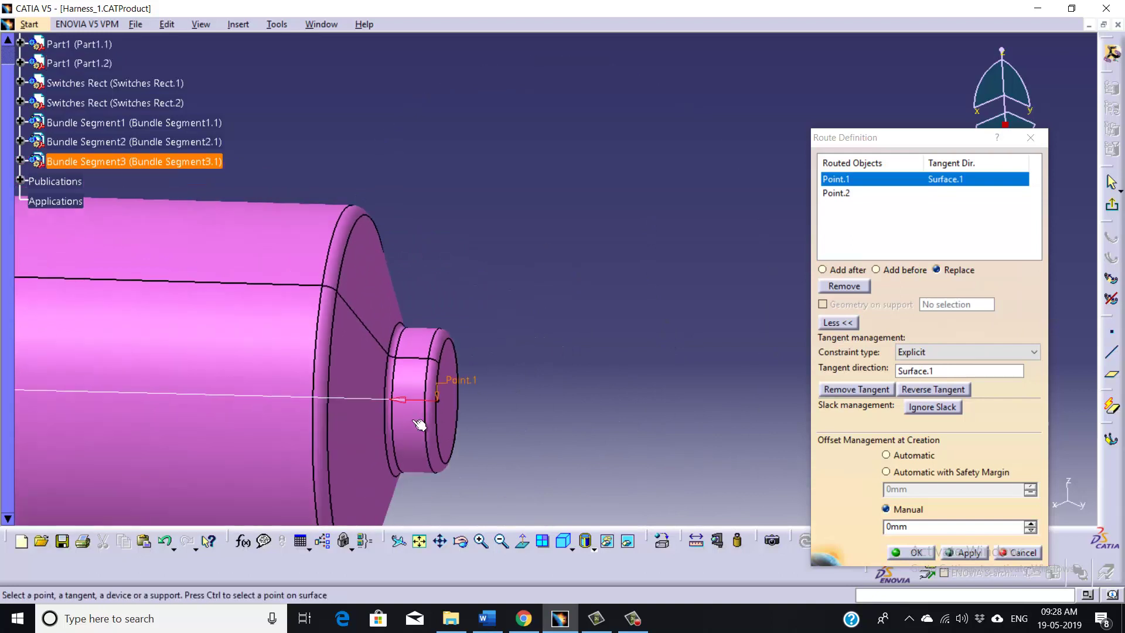
middle_drag(530, 382, 437, 337)
middle_drag(274, 298, 565, 254)
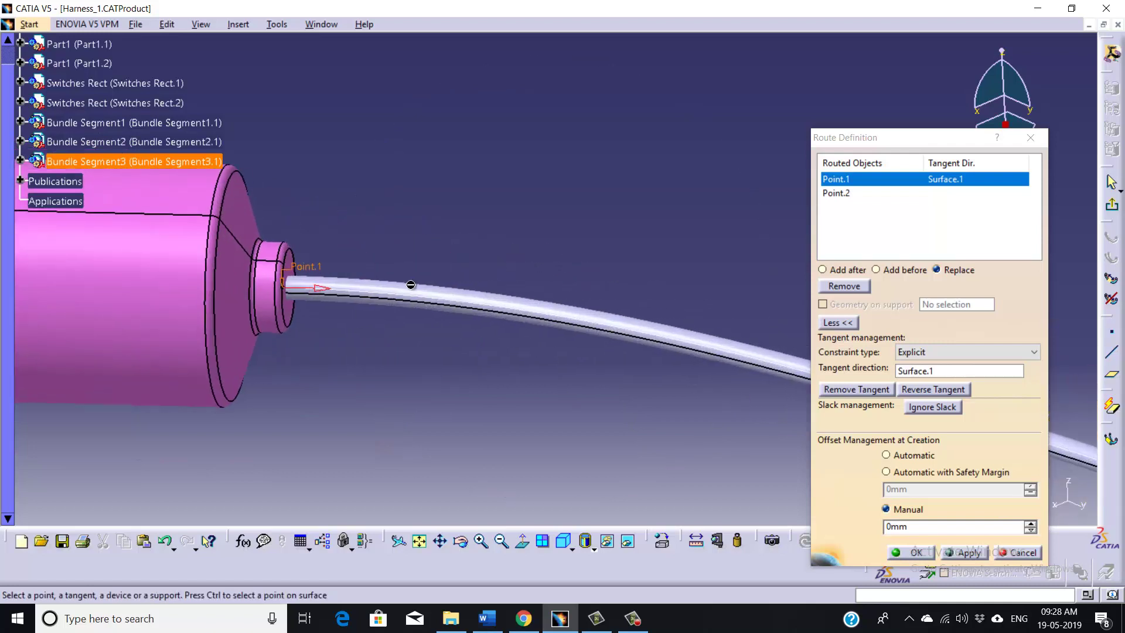
- Set Point.2's tangent direction from Switches Rect.1's tapered end face, and apply and accept Bundle Segment3's route
middle_drag(455, 257, 492, 431)
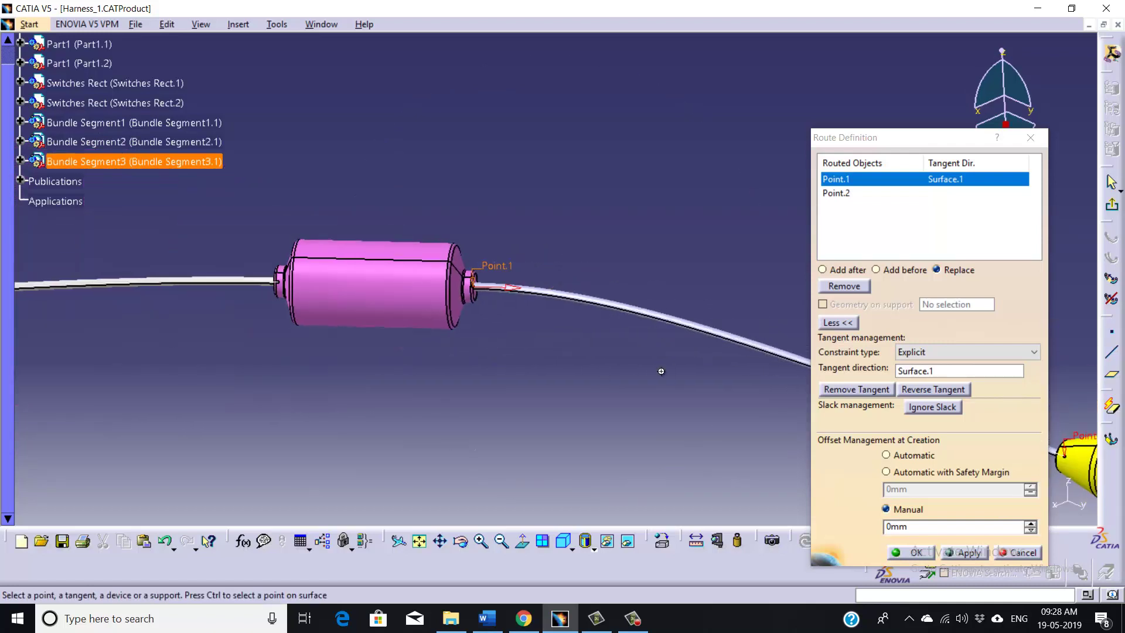
middle_drag(660, 371, 258, 357)
middle_drag(655, 340, 477, 304)
middle_drag(350, 371, 469, 318)
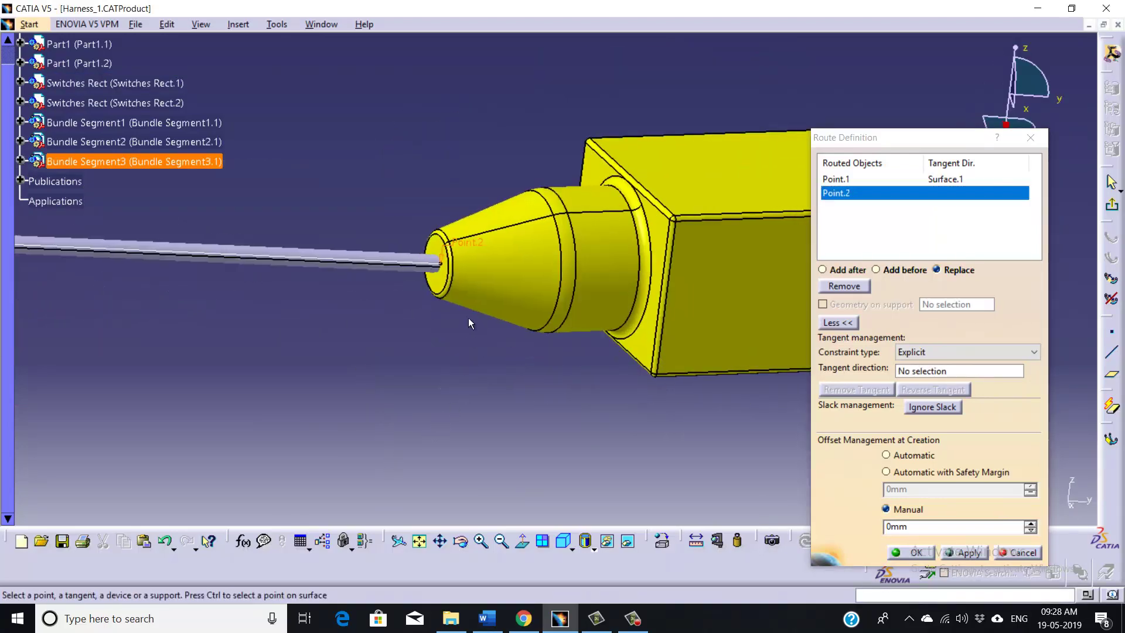
click(446, 249)
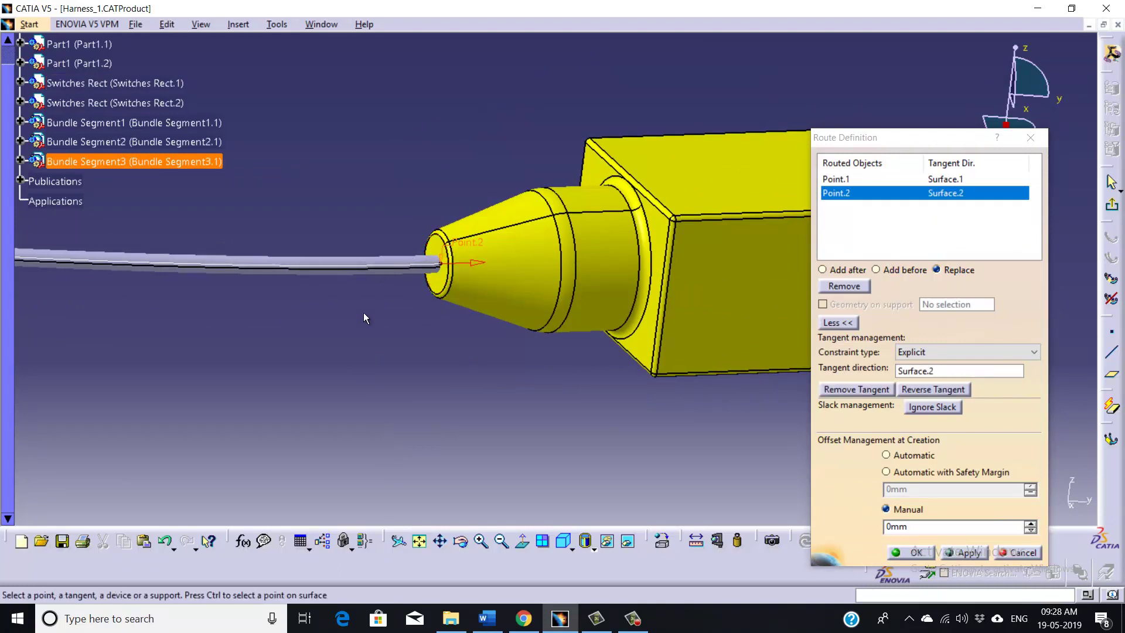
middle_drag(423, 343, 455, 427)
middle_drag(417, 382, 535, 351)
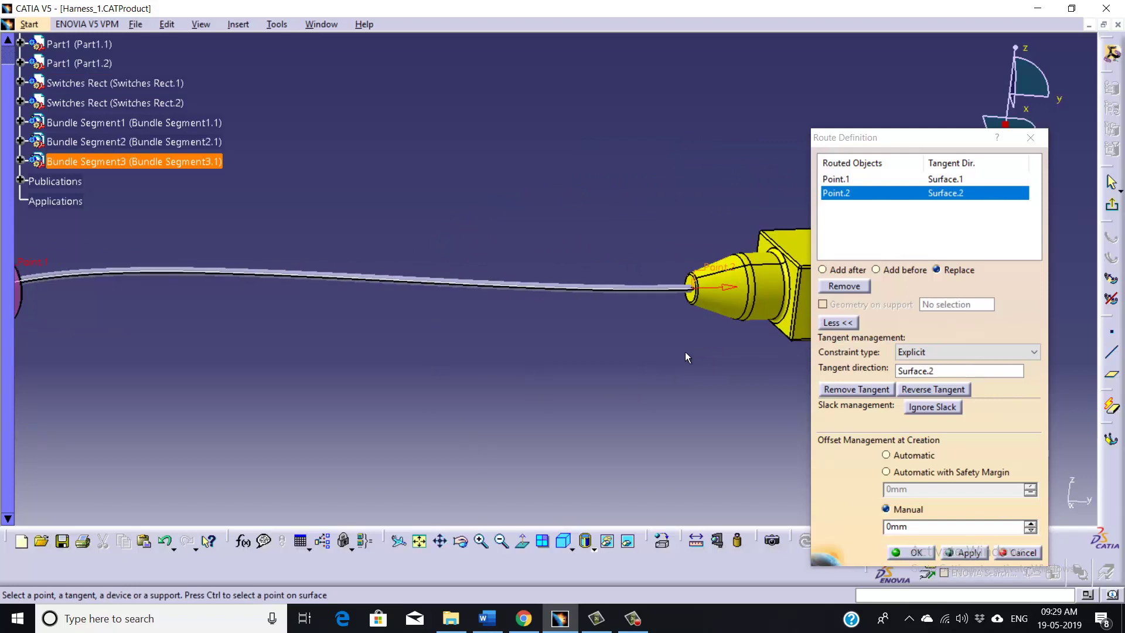
click(968, 552)
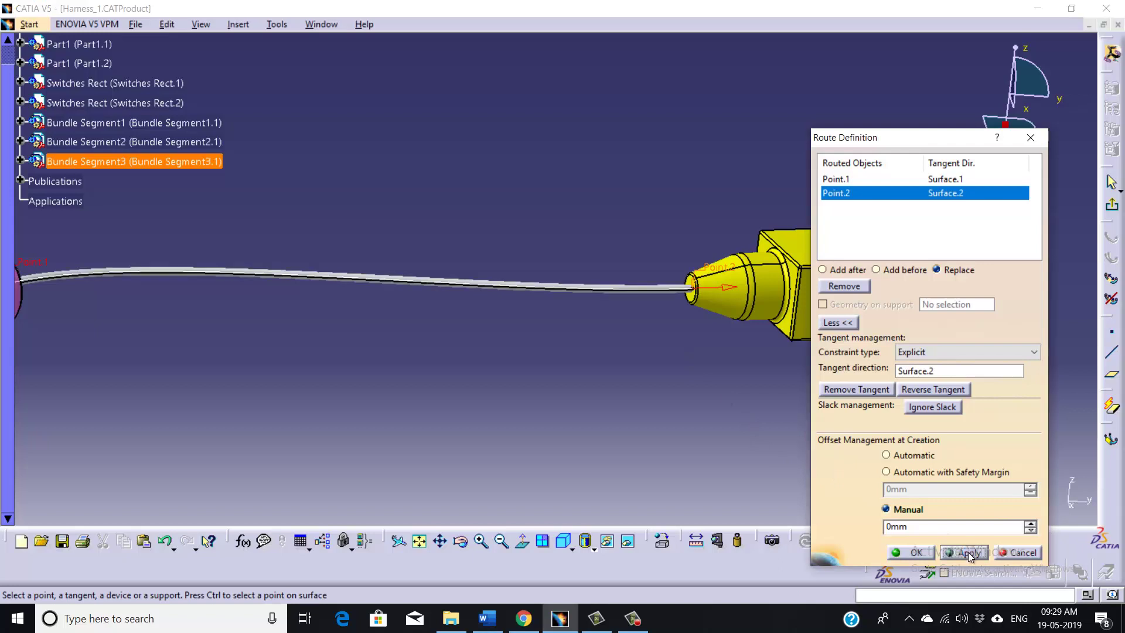
click(908, 553)
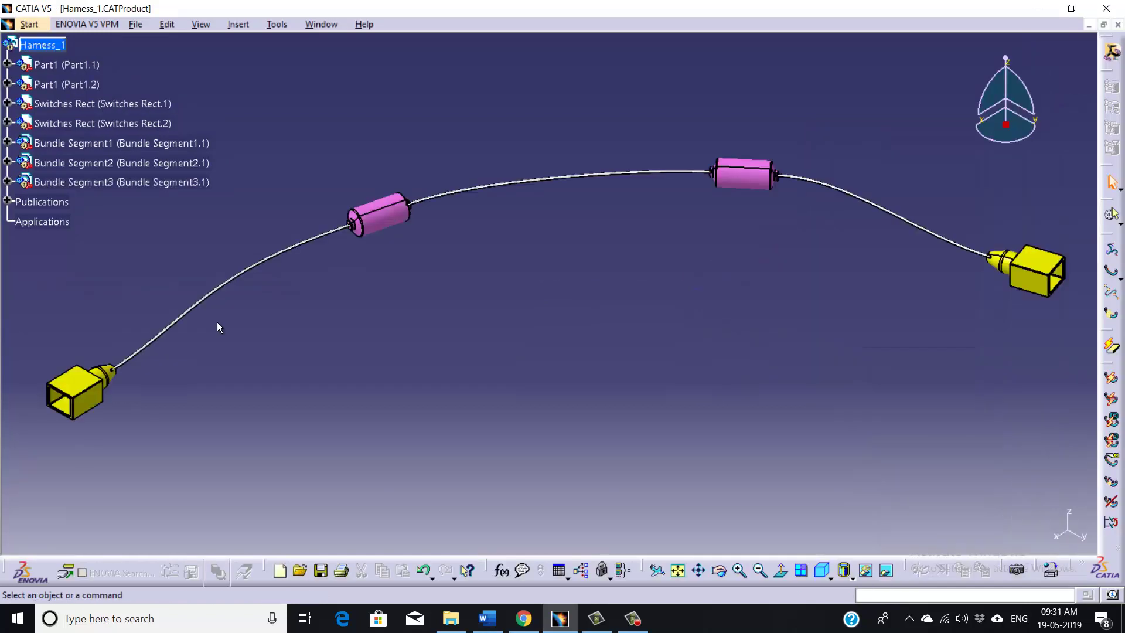